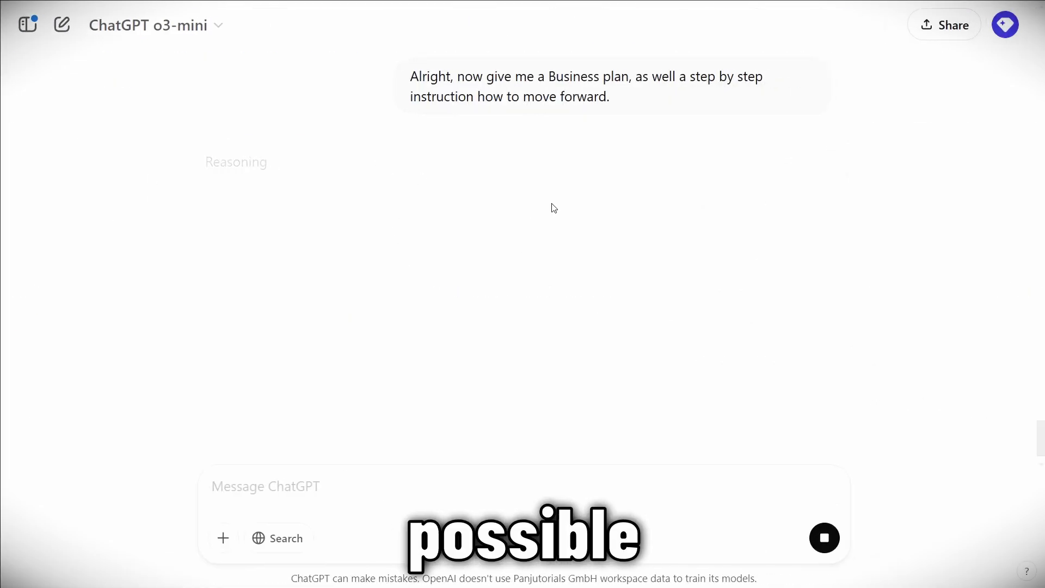
Look through the generated business plan, from the business concept and target market to the key strengths
{"action": "left_click_drag", "start_coordinate": [206, 164], "coordinate": [338, 283]}
{"action": "left_click", "coordinate": [339, 283]}
{"action": "scroll", "coordinate": [339, 283], "scroll_direction": "down", "scroll_amount": 5}
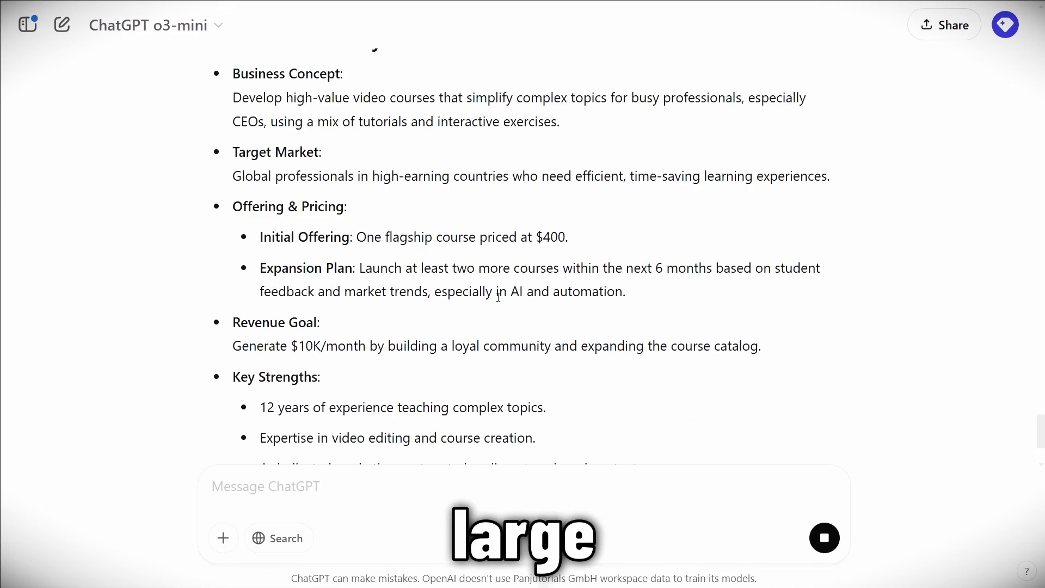
{"action": "scroll", "coordinate": [675, 374], "scroll_direction": "up", "scroll_amount": 5}
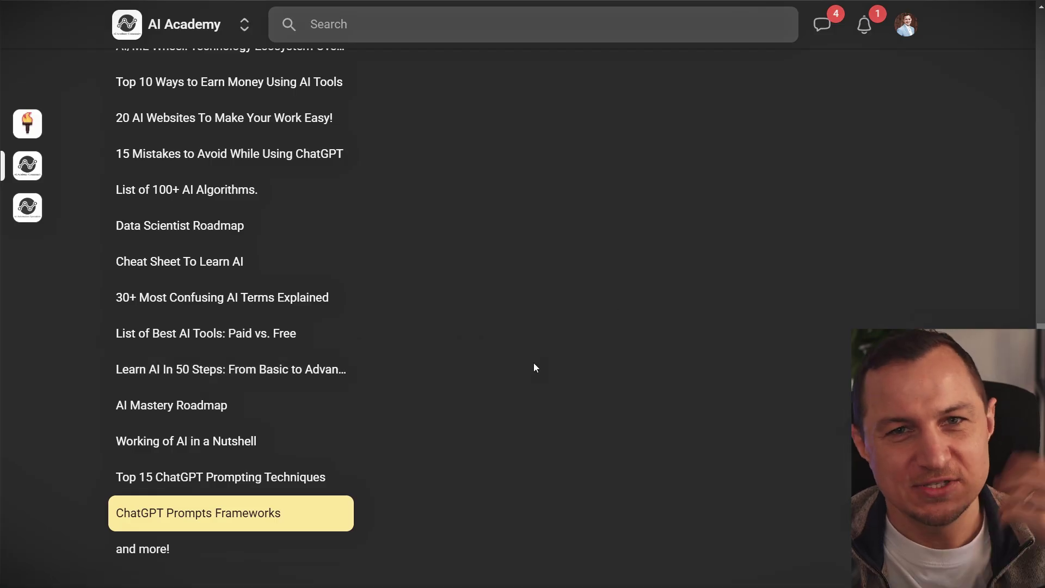
Switch to the AI Academy course list and open the "Top 15 ChatGPT Prompting Techniques" entry
{"action": "left_click", "coordinate": [245, 477]}
{"action": "left_click", "coordinate": [646, 343]}
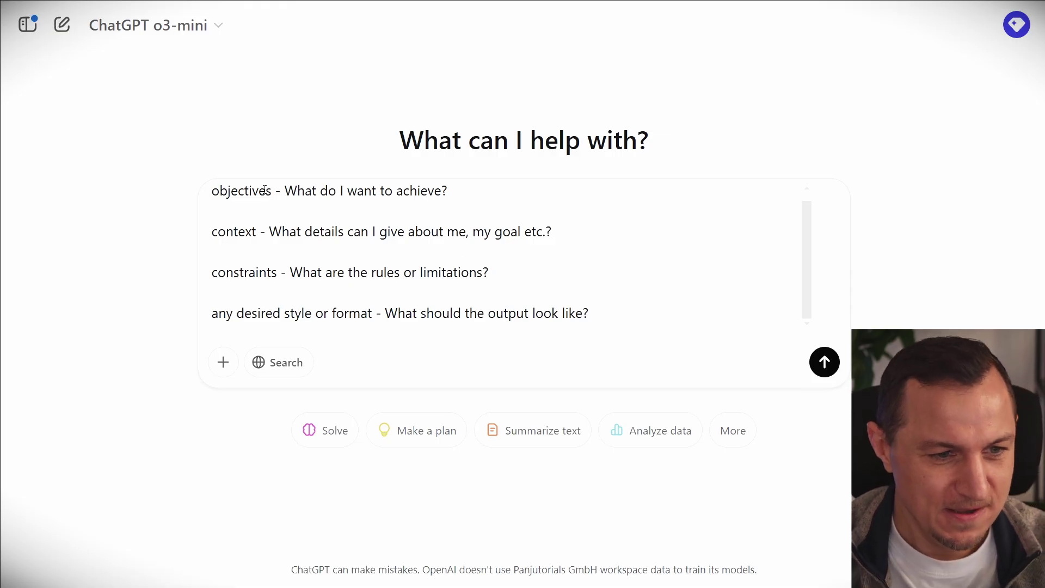
Go through the four parts of the prompt template in ChatGPT: objectives, context, constraints, and desired style or format
{"action": "left_click_drag", "start_coordinate": [215, 192], "coordinate": [618, 319]}
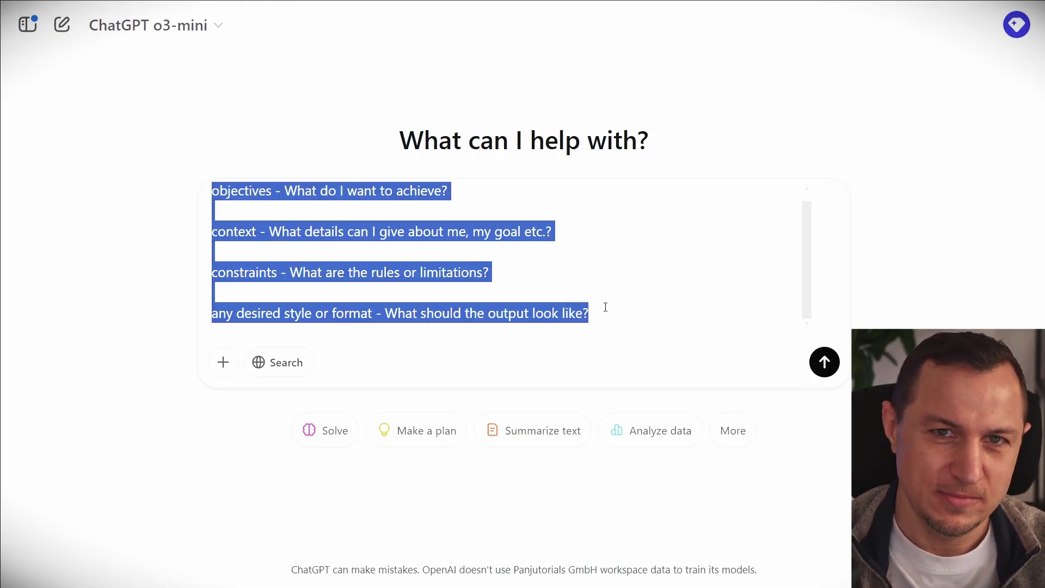
{"action": "left_click", "coordinate": [548, 230]}
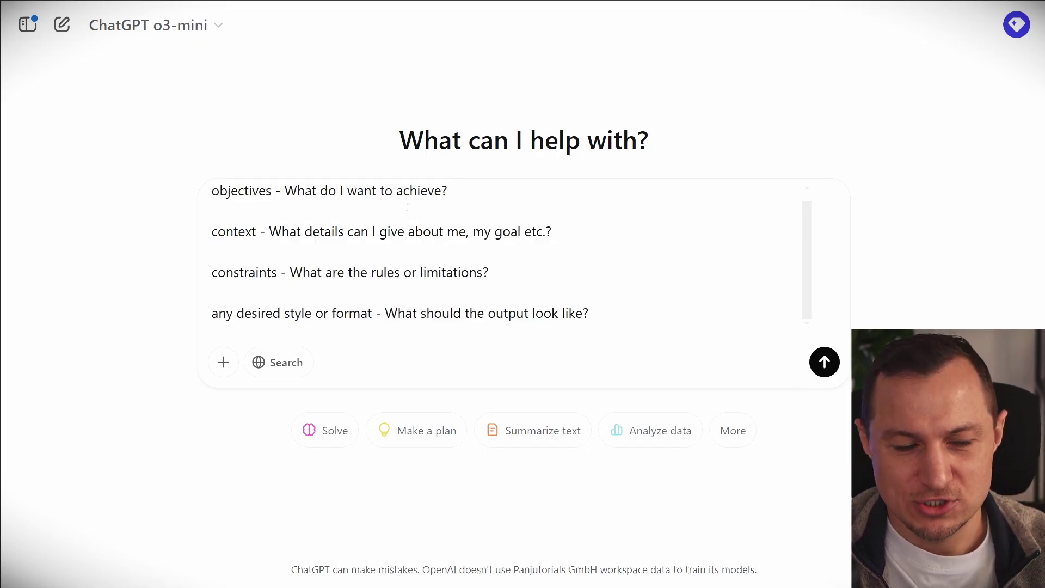
{"action": "left_click_drag", "start_coordinate": [466, 195], "coordinate": [286, 199]}
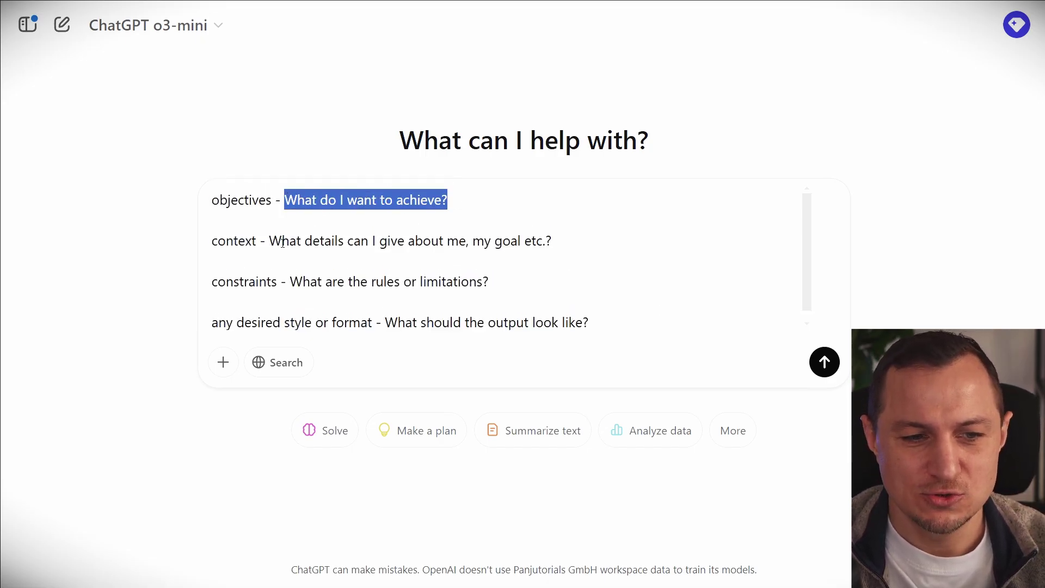
{"action": "left_click_drag", "start_coordinate": [610, 240], "coordinate": [270, 246]}
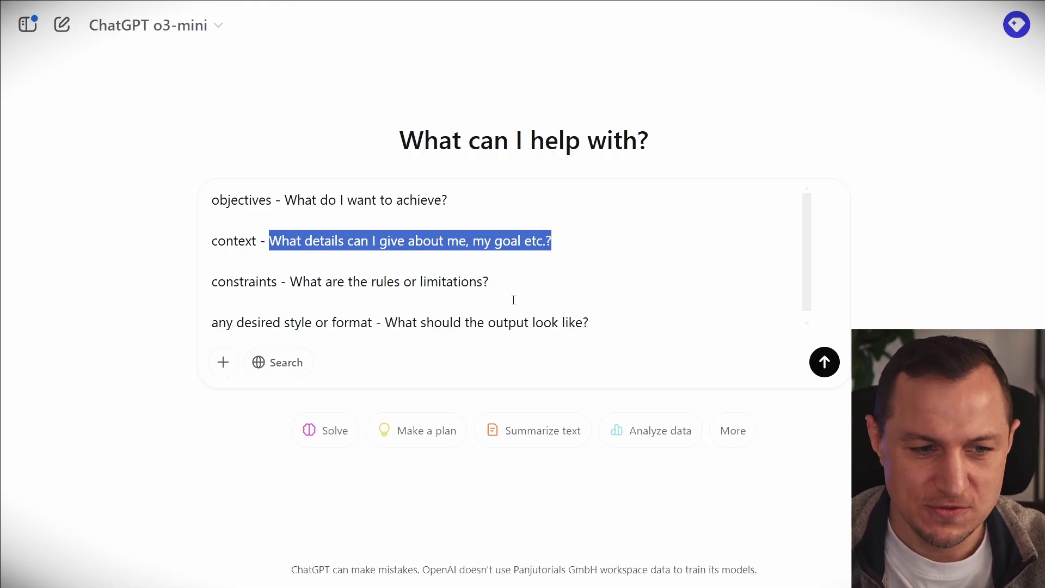
{"action": "left_click_drag", "start_coordinate": [291, 278], "coordinate": [539, 284]}
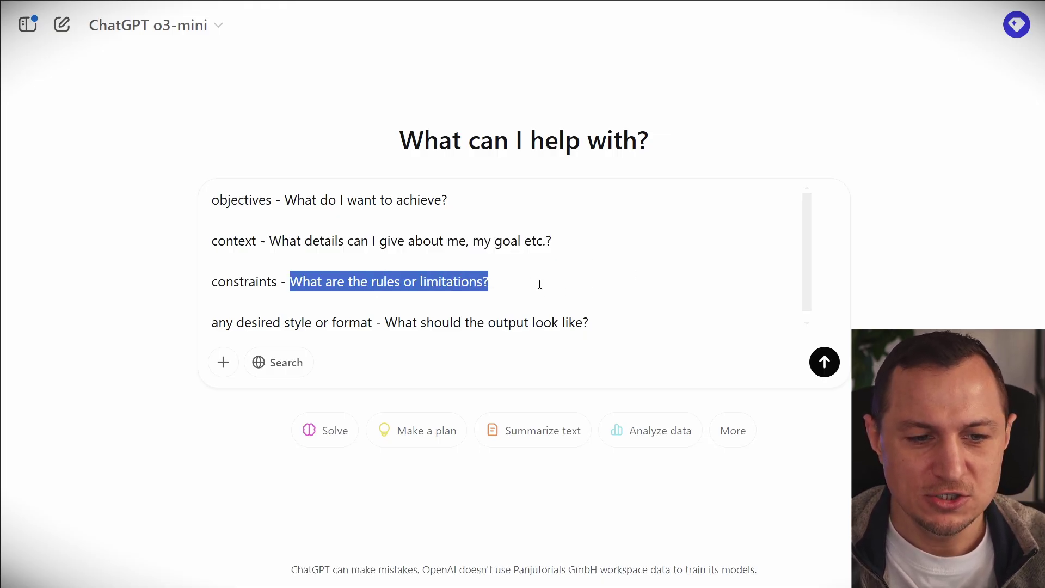
{"action": "double_click", "coordinate": [241, 283]}
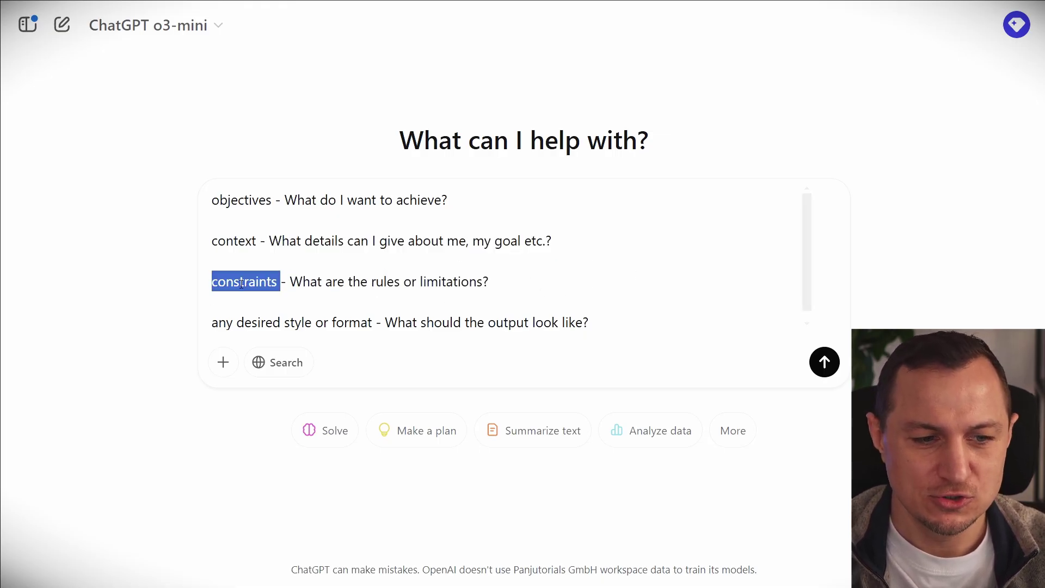
{"action": "left_click", "coordinate": [545, 282]}
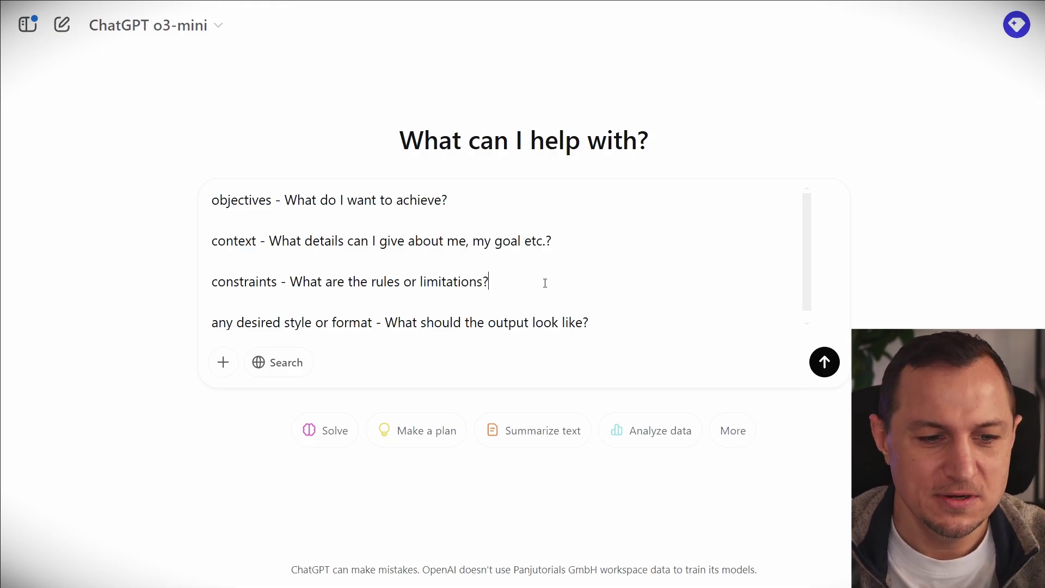
{"action": "scroll", "coordinate": [420, 328], "scroll_direction": "down", "scroll_amount": 1}
{"action": "left_click_drag", "start_coordinate": [386, 315], "coordinate": [622, 320]}
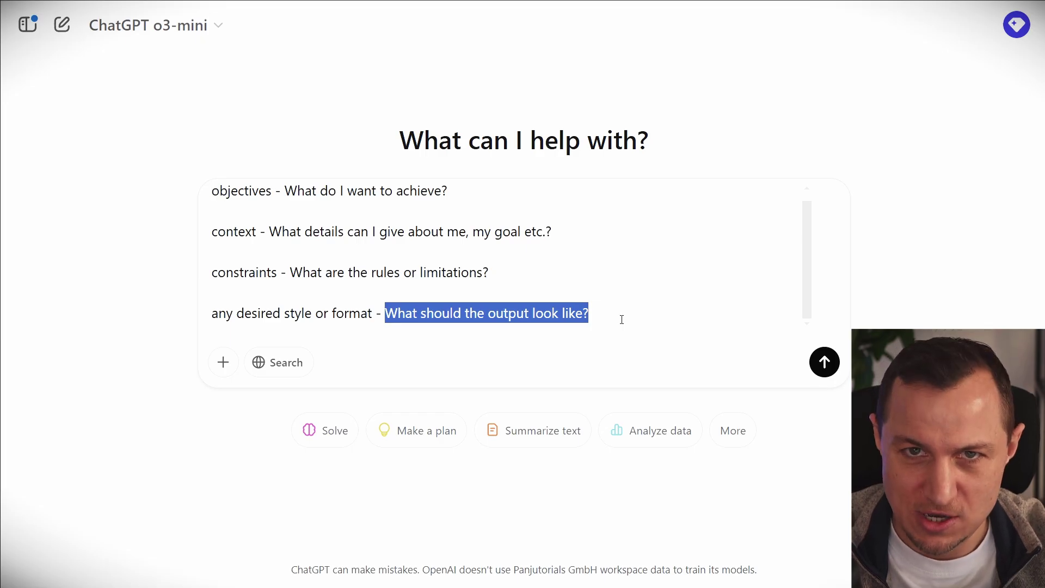
{"action": "left_click", "coordinate": [637, 318]}
{"action": "scroll", "coordinate": [654, 316], "scroll_direction": "up", "scroll_amount": 1}
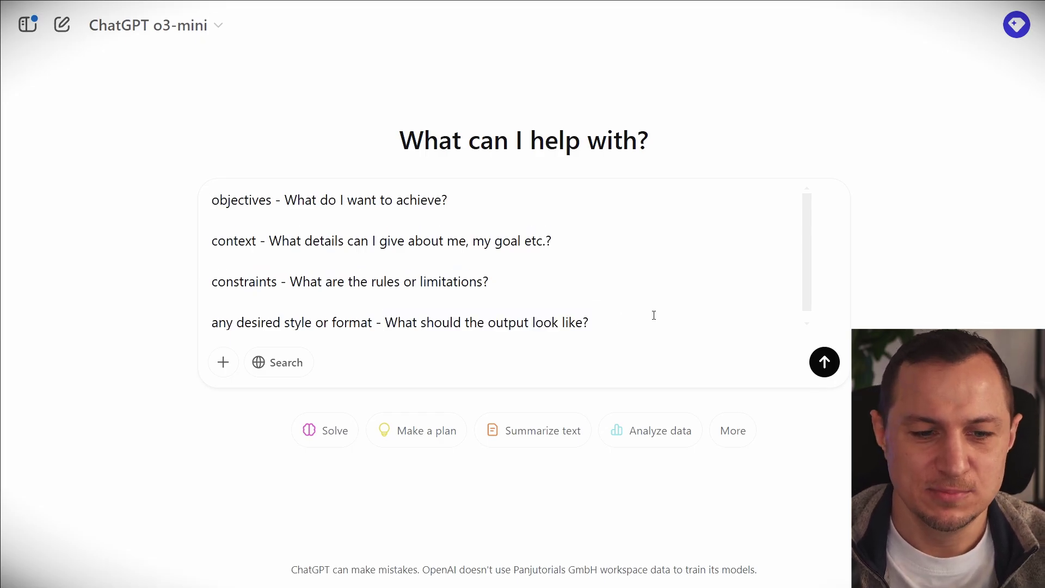
Delete the context, constraints and format lines from the prompt and add "I want to build a small business that generates 10k dollars a month."
{"action": "left_click_drag", "start_coordinate": [588, 323], "coordinate": [192, 233]}
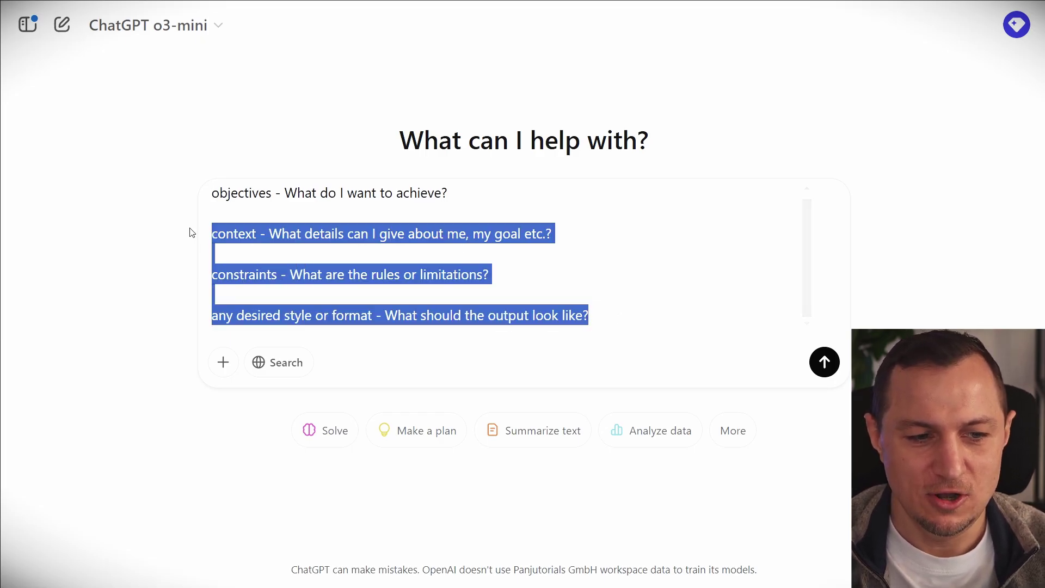
{"action": "key", "text": "BackSpace"}
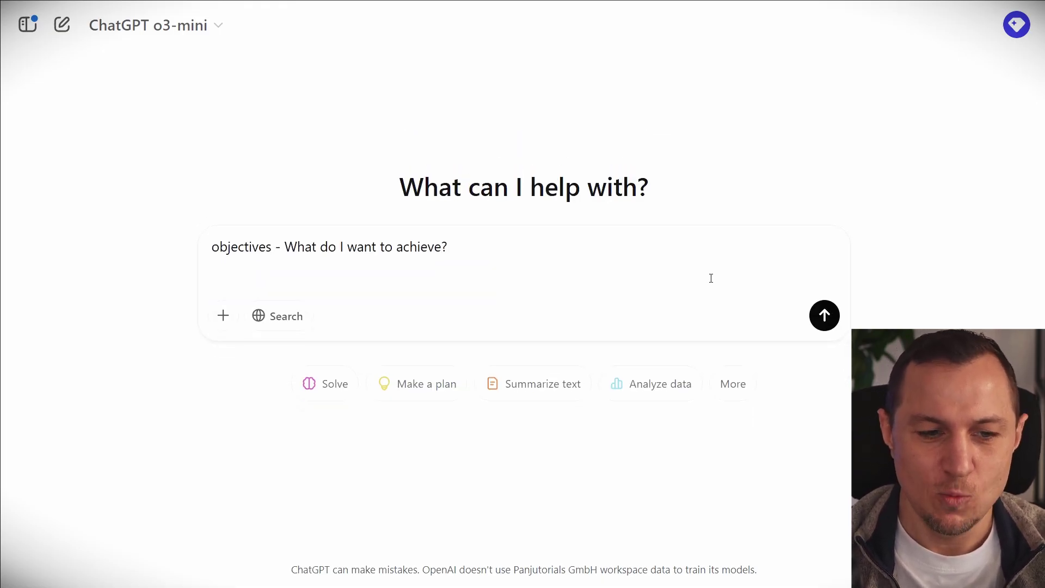
{"action": "key", "text": "shift+Return"}
{"action": "type", "text": "I want to m"}
{"action": "key", "text": "BackSpace"}
{"action": "type", "text": "build a smaj"}
{"action": "key", "text": "BackSpace"}
{"action": "type", "text": "ll business that generates"}
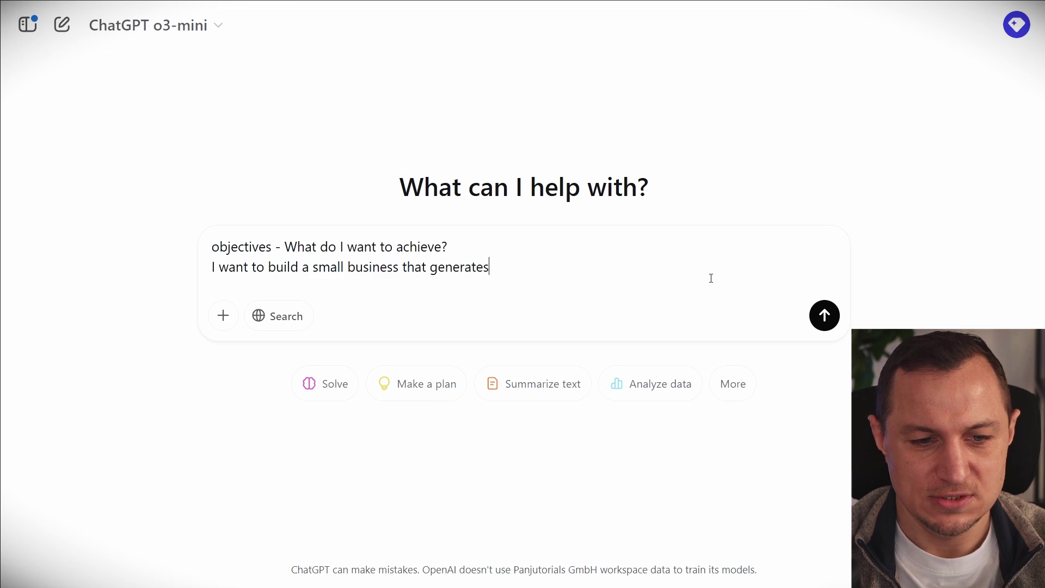
{"action": "type", "text": " 10k dol"}
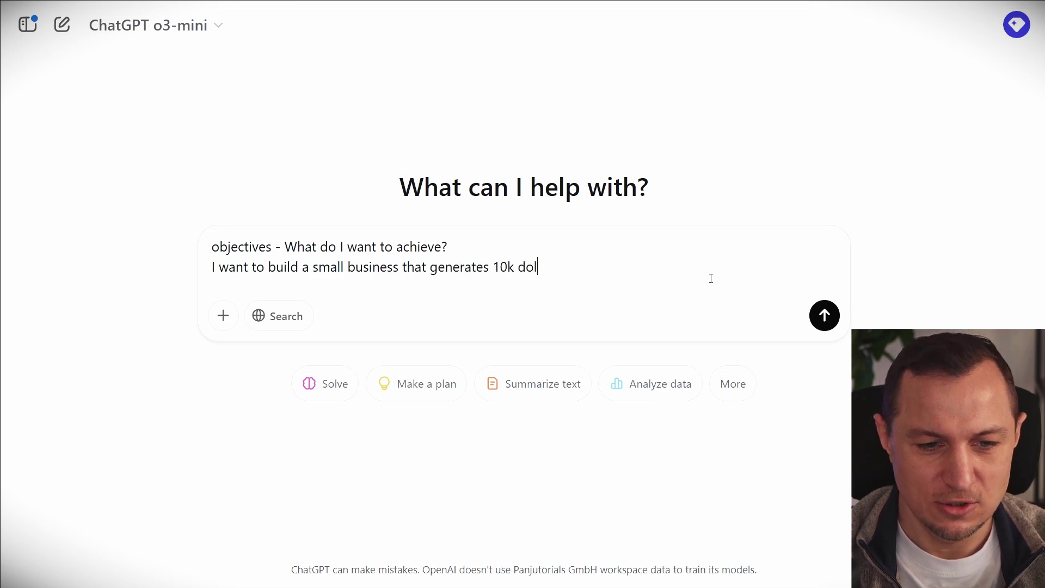
{"action": "type", "text": "lars a month."}
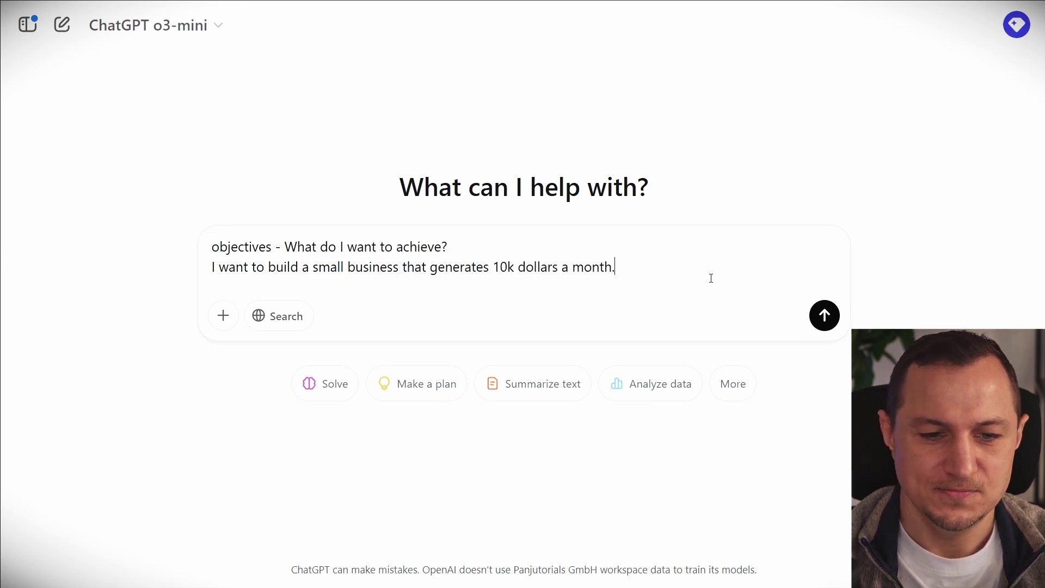
Add a new prompt line reading "Ask me a bunch of questions, that will help you help me achieve my goal."
{"action": "key", "text": "shift+Return"}
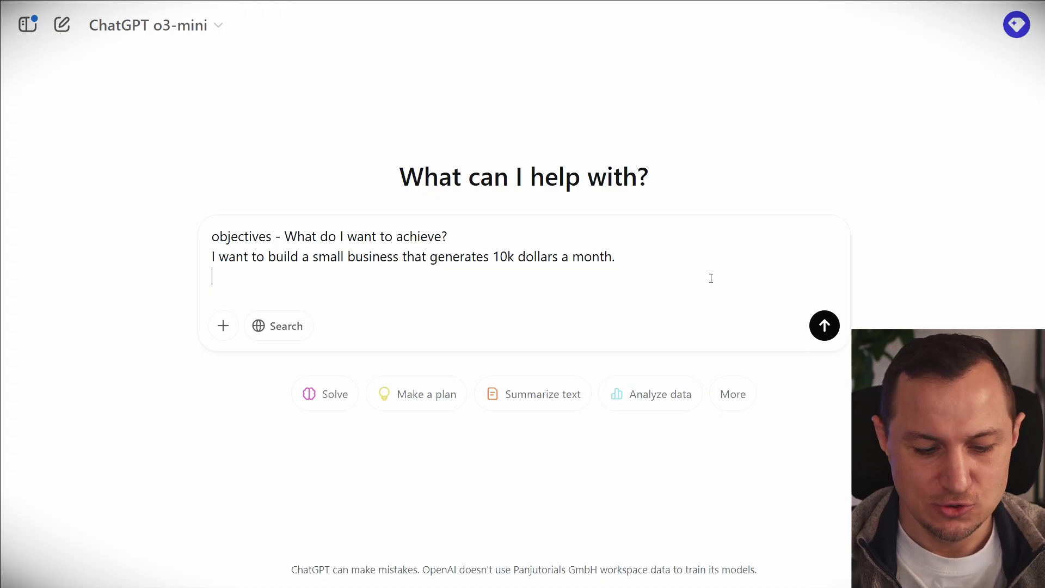
{"action": "type", "text": "Ask me a "}
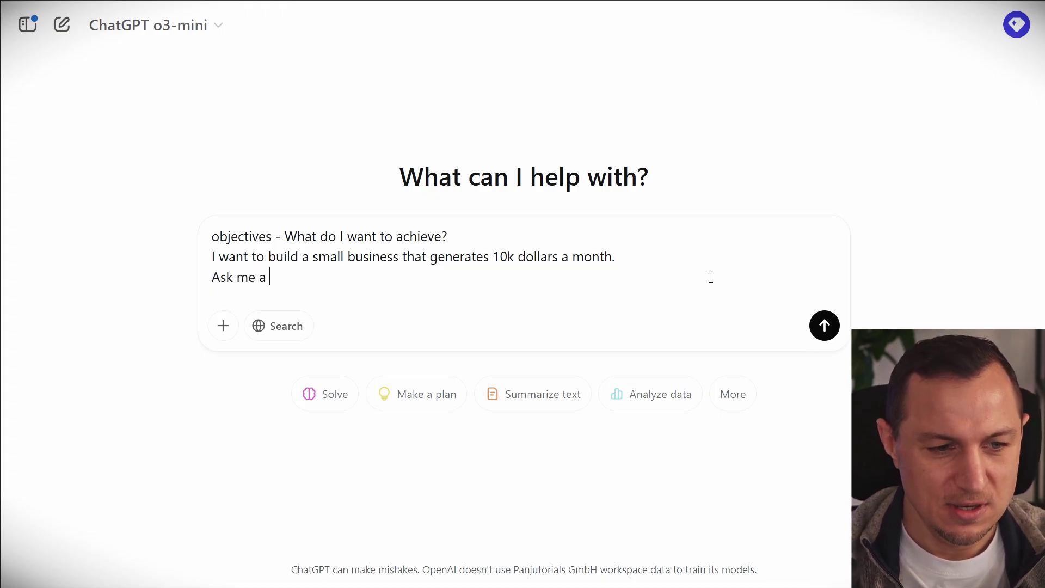
{"action": "type", "text": "bunch of questions, that wei"}
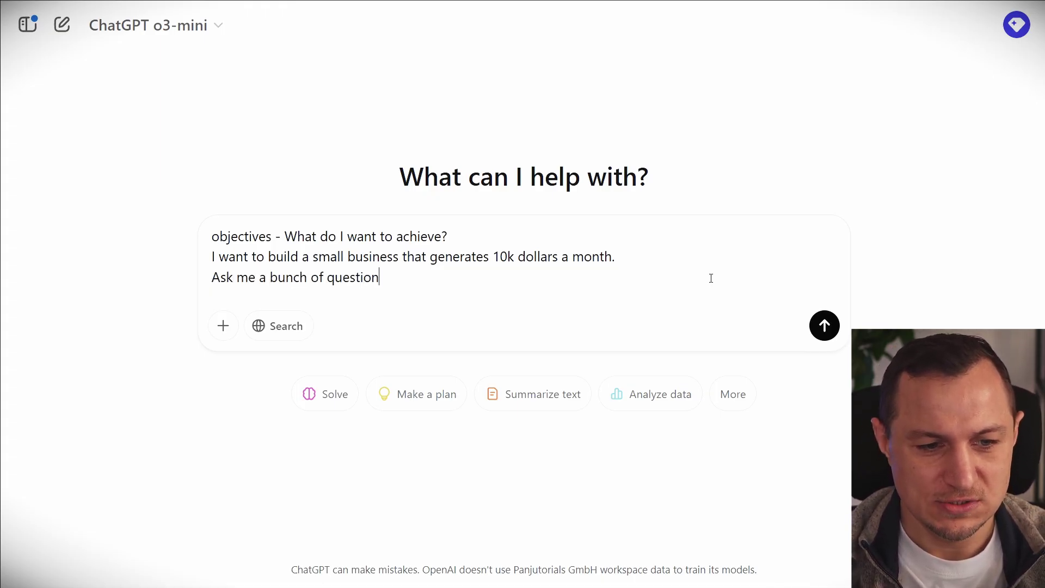
{"action": "key", "text": "BackSpace"}
{"action": "key", "text": "BackSpace"}
{"action": "type", "text": "ill help you th"}
{"action": "key", "text": "BackSpace"}
{"action": "key", "text": "BackSpace"}
{"action": "type", "text": "help me achive my goal."}
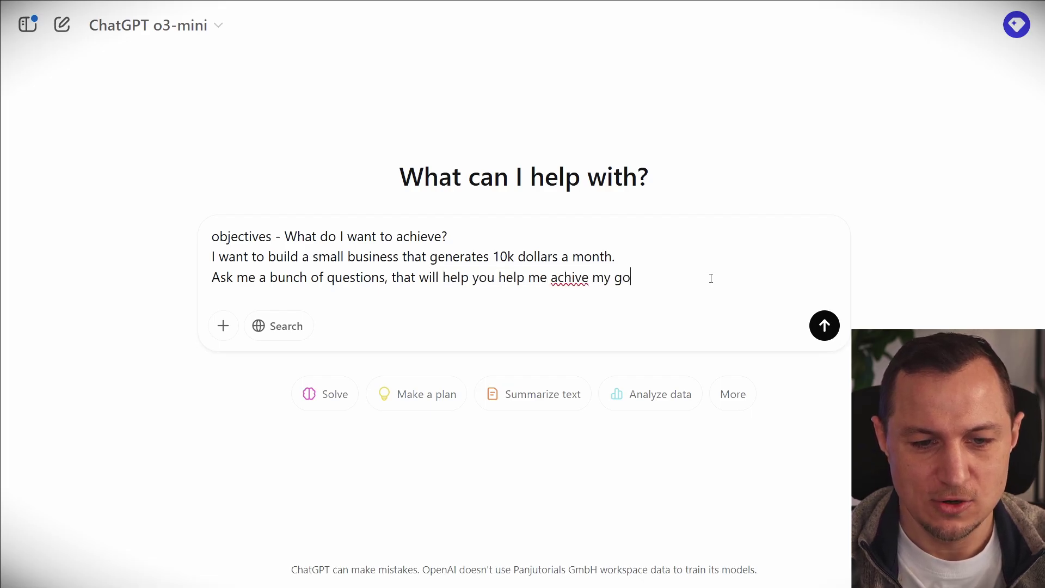
Finish the prompt with "Don't try to answer the question straight away, without required details" and send it
{"action": "type", "text": "Don't try to answer the"}
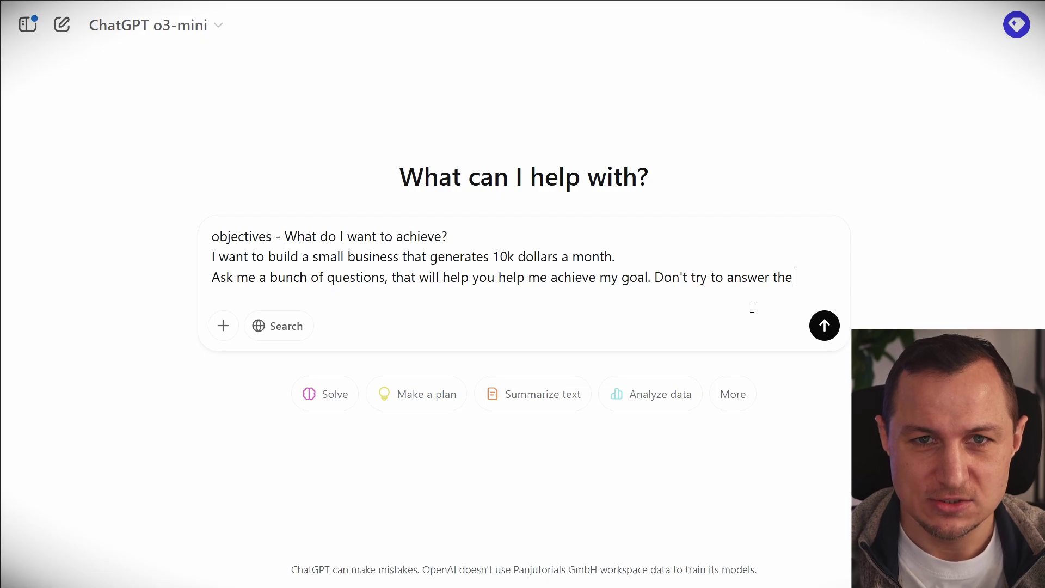
{"action": "type", "text": " question str"}
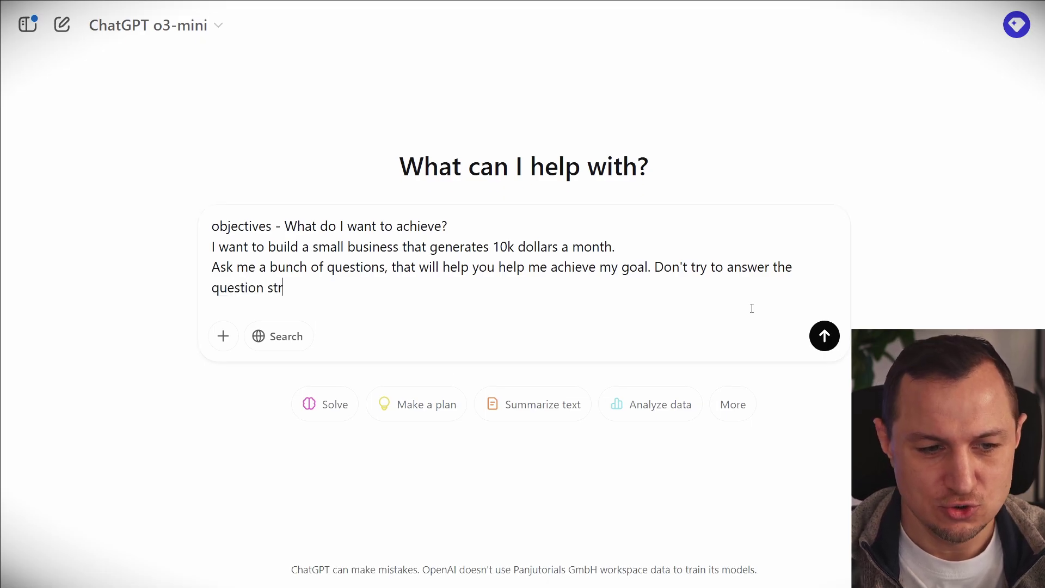
{"action": "type", "text": "aight away, with"}
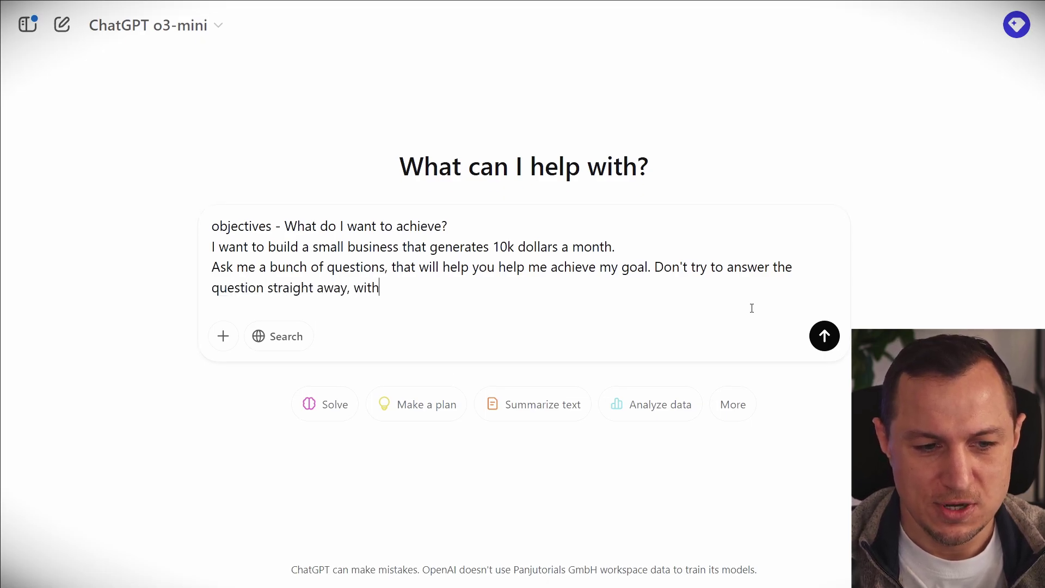
{"action": "type", "text": "out required details"}
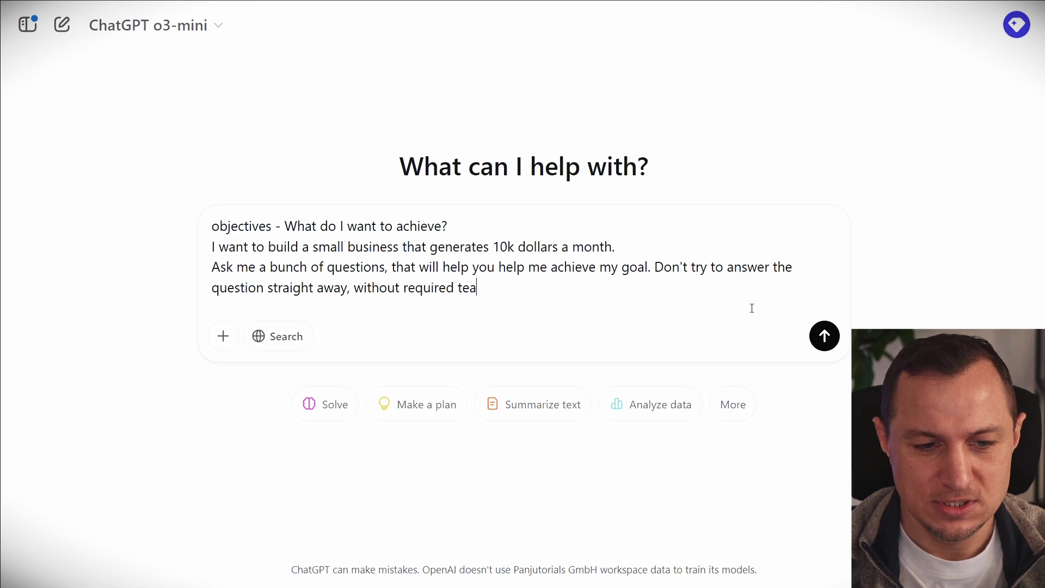
{"action": "key", "text": "Return"}
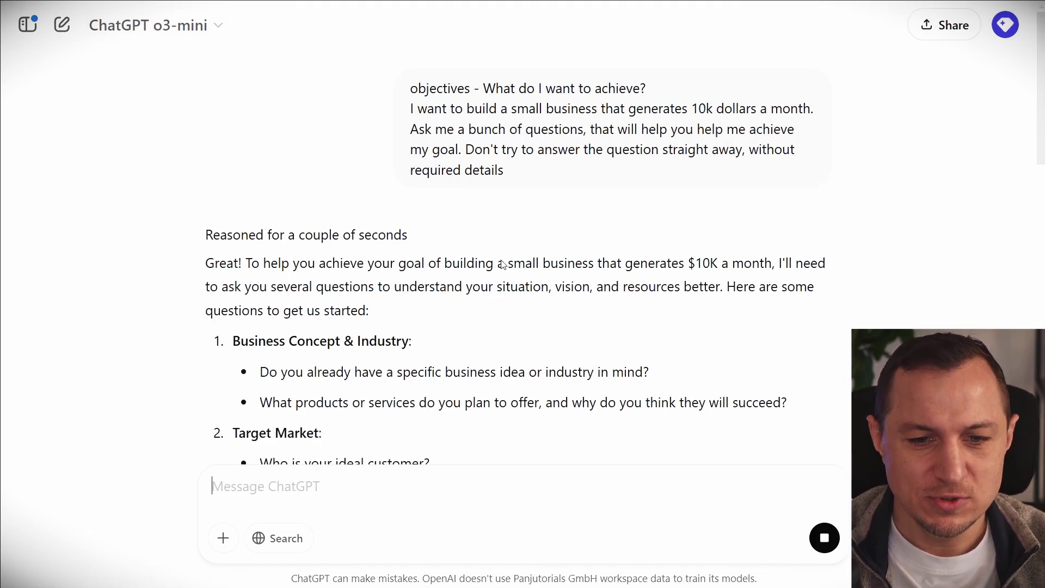
Read the reply's questions on business concept, industry and target market
{"action": "scroll", "coordinate": [408, 338], "scroll_direction": "down", "scroll_amount": 3}
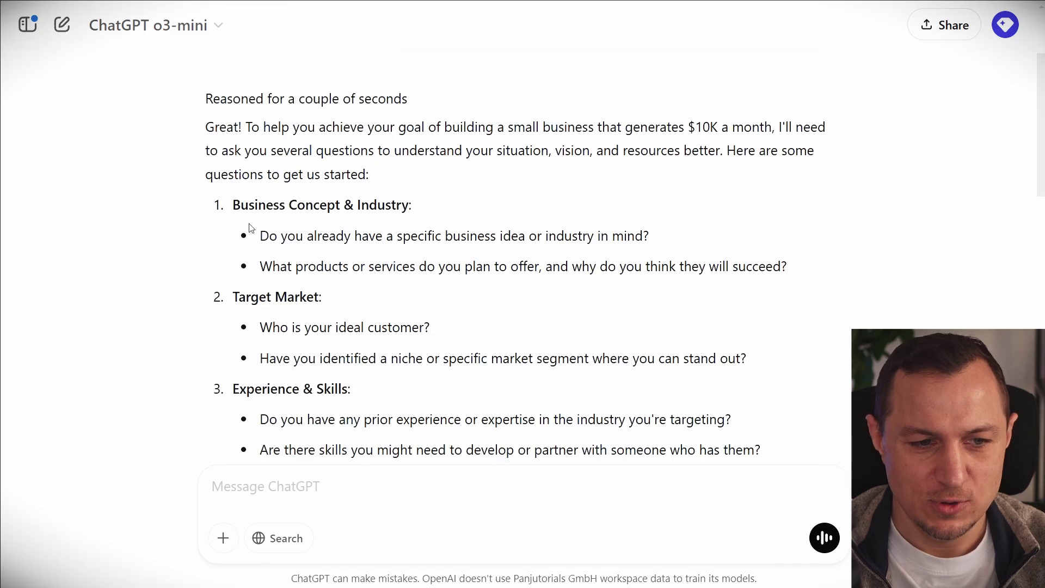
{"action": "left_click_drag", "start_coordinate": [260, 237], "coordinate": [714, 251]}
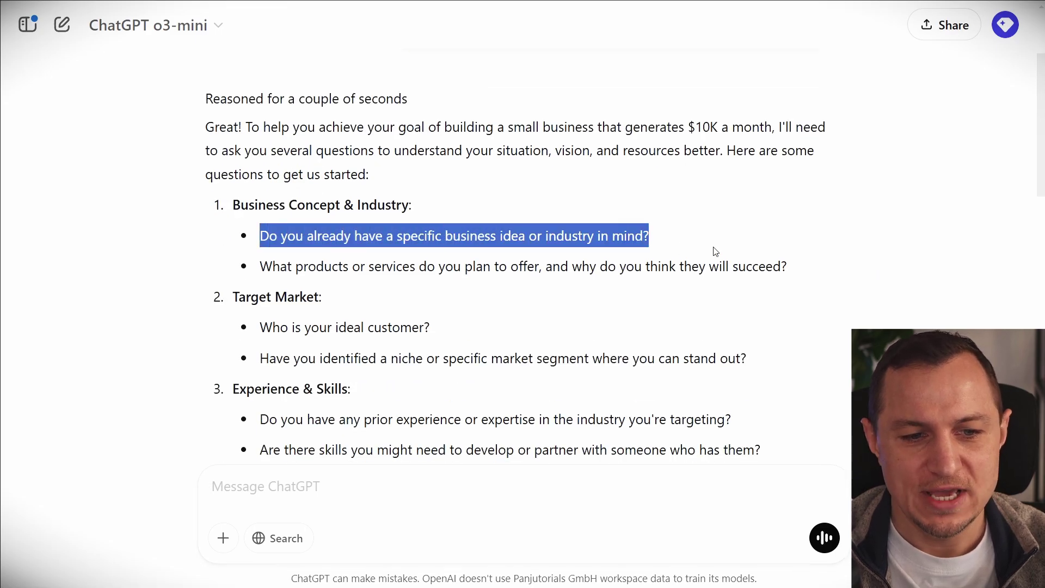
{"action": "left_click_drag", "start_coordinate": [257, 266], "coordinate": [839, 272]}
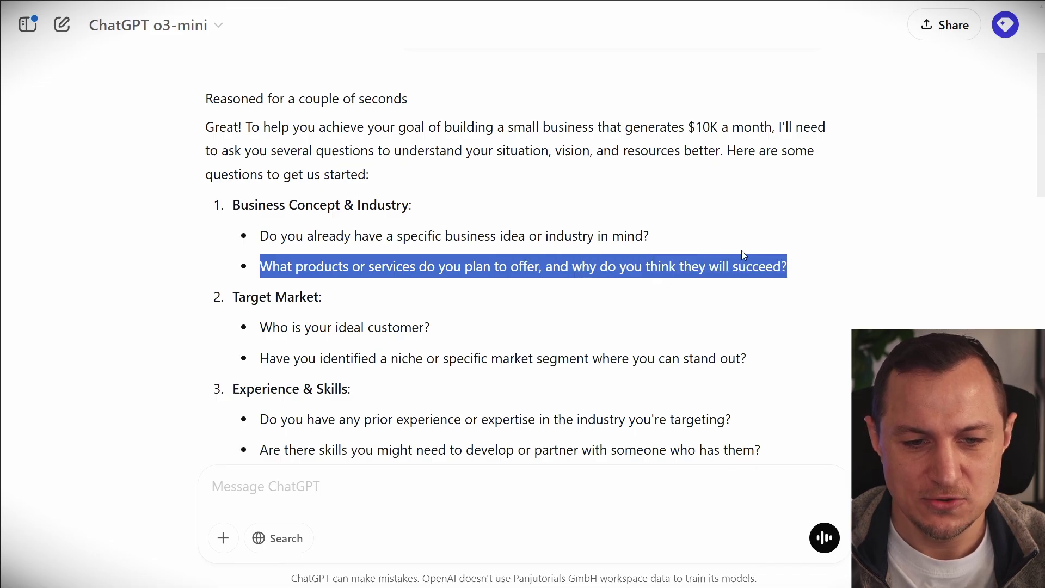
{"action": "scroll", "coordinate": [733, 266], "scroll_direction": "down", "scroll_amount": 1}
{"action": "left_click_drag", "start_coordinate": [260, 259], "coordinate": [460, 259]}
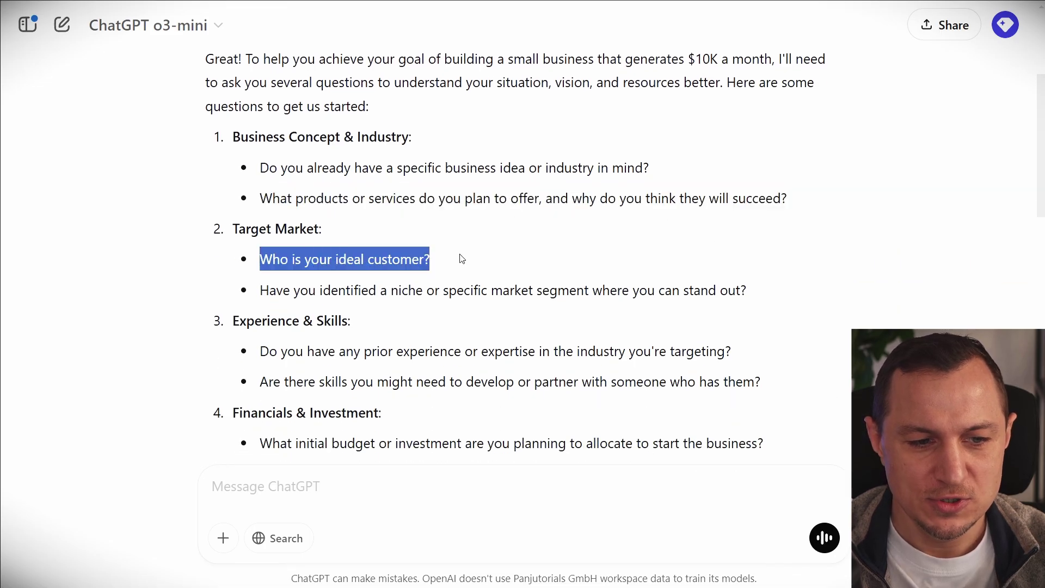
{"action": "left_click", "coordinate": [262, 295]}
{"action": "left_click_drag", "start_coordinate": [262, 295], "coordinate": [767, 294]}
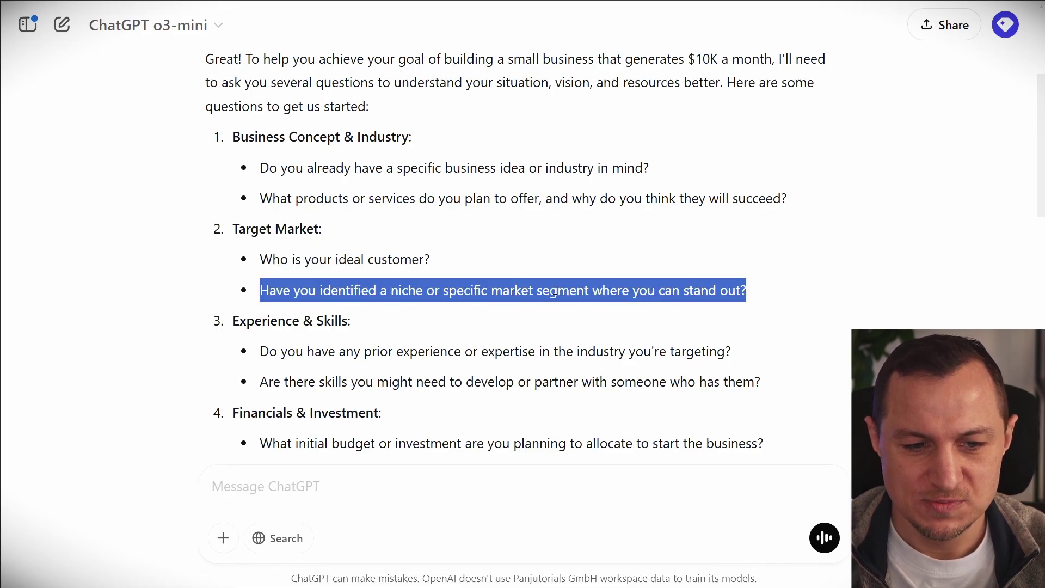
{"action": "left_click", "coordinate": [753, 294]}
Read the remaining questions, from experience and skills through operations, timeline, competition and risks to the long-term vision
{"action": "scroll", "coordinate": [275, 289], "scroll_direction": "down", "scroll_amount": 4}
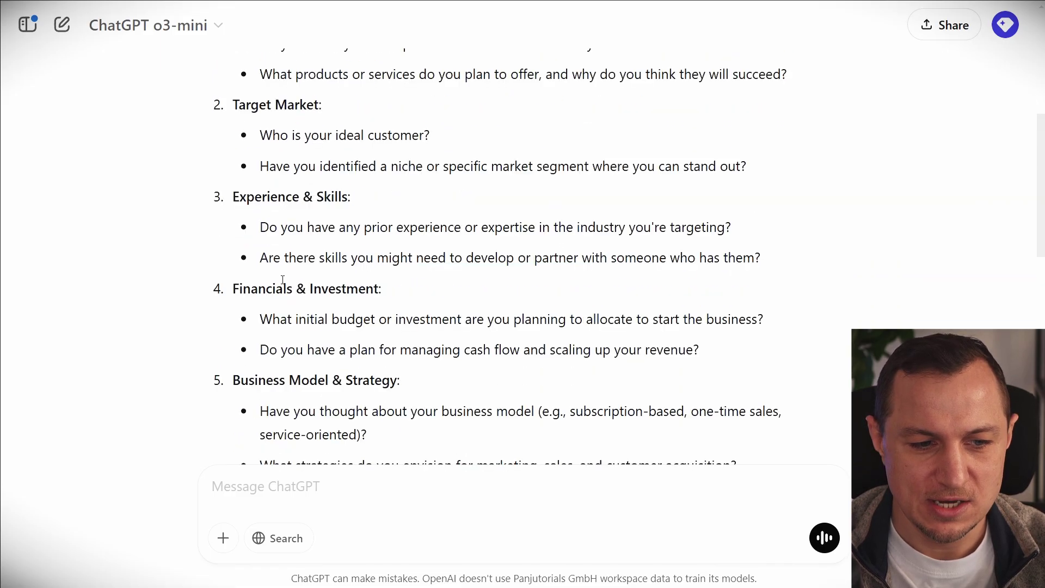
{"action": "scroll", "coordinate": [275, 225], "scroll_direction": "down", "scroll_amount": 9}
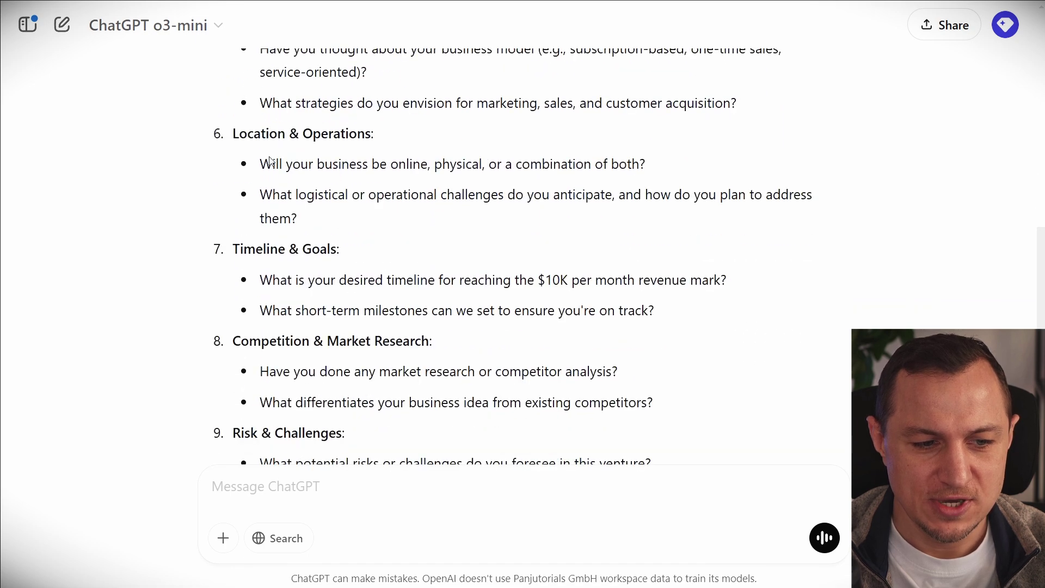
{"action": "scroll", "coordinate": [282, 202], "scroll_direction": "down", "scroll_amount": 2}
{"action": "left_click_drag", "start_coordinate": [703, 280], "coordinate": [273, 248]}
{"action": "left_click", "coordinate": [482, 227]}
{"action": "scroll", "coordinate": [304, 191], "scroll_direction": "up", "scroll_amount": 6}
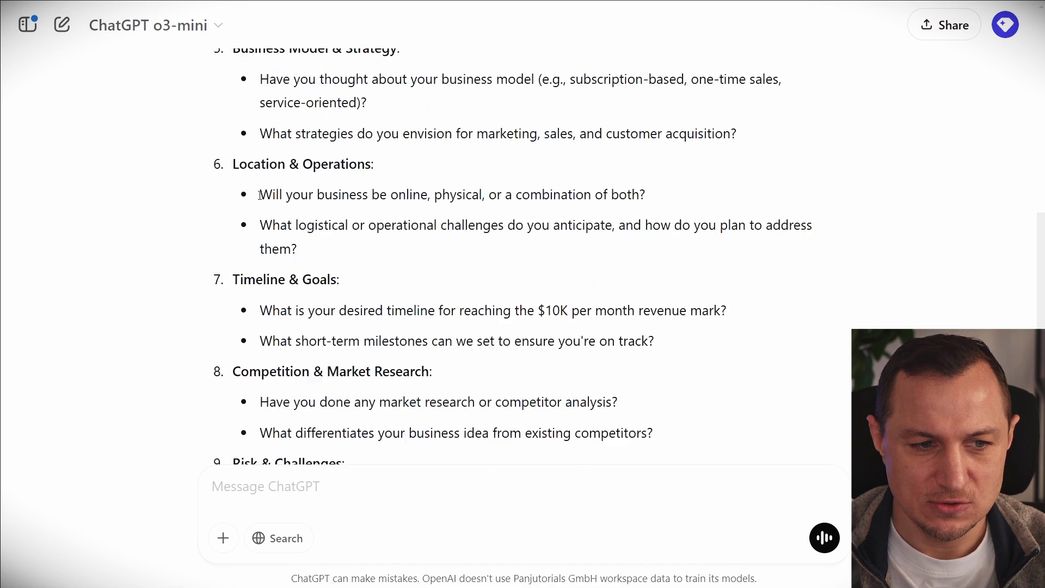
{"action": "scroll", "coordinate": [318, 168], "scroll_direction": "down", "scroll_amount": 2}
{"action": "scroll", "coordinate": [409, 250], "scroll_direction": "down", "scroll_amount": 3}
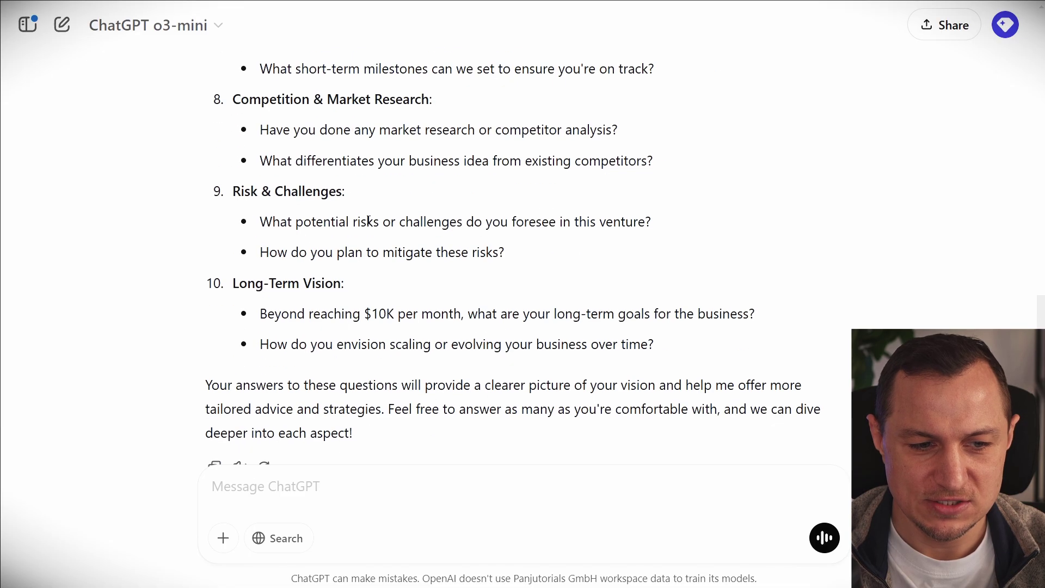
Paste the prepared numbered answers, 1. a) through 10. b), into the message as the reply to the ten question groups
{"action": "scroll", "coordinate": [365, 266], "scroll_direction": "down", "scroll_amount": 1}
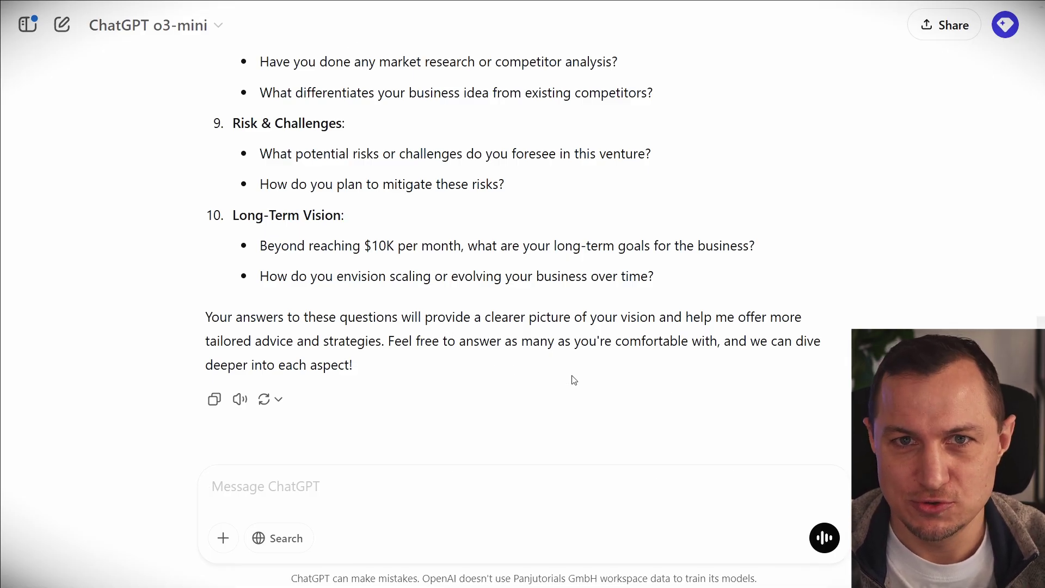
{"action": "key", "text": "ctrl+v"}
{"action": "scroll", "coordinate": [611, 521], "scroll_direction": "up", "scroll_amount": 5}
{"action": "scroll", "coordinate": [355, 106], "scroll_direction": "up", "scroll_amount": 20}
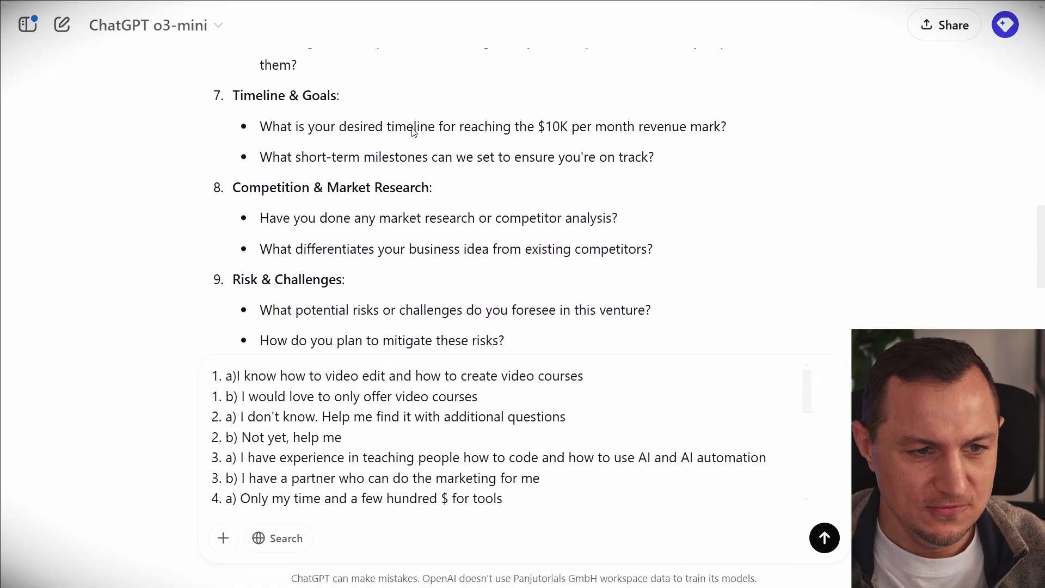
{"action": "scroll", "coordinate": [434, 117], "scroll_direction": "down", "scroll_amount": 2}
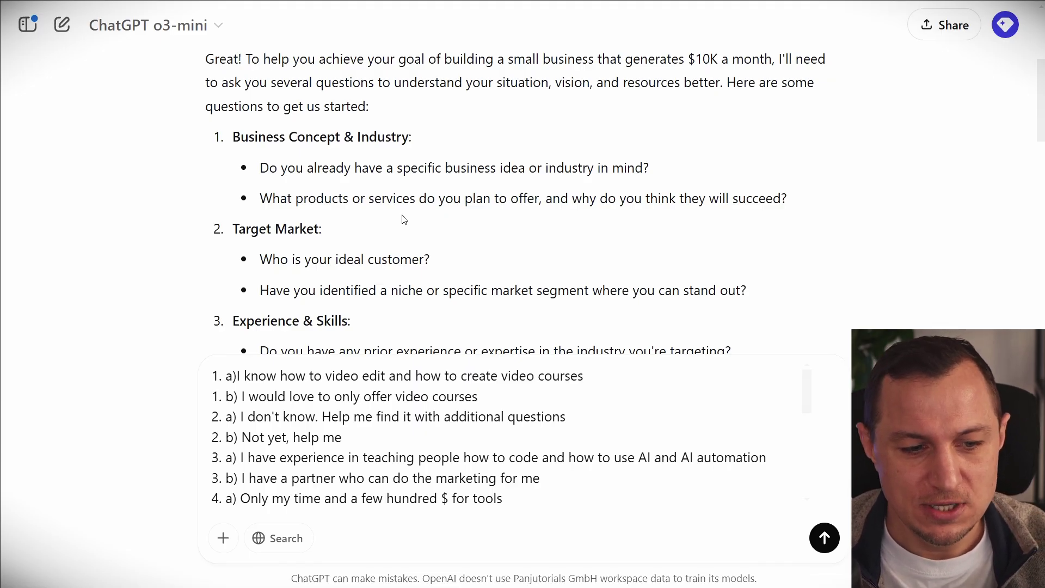
Compare the drafted answers 2. a) and 2. b) with the Target Market questions on ideal customer and niche
{"action": "scroll", "coordinate": [345, 277], "scroll_direction": "down", "scroll_amount": 1}
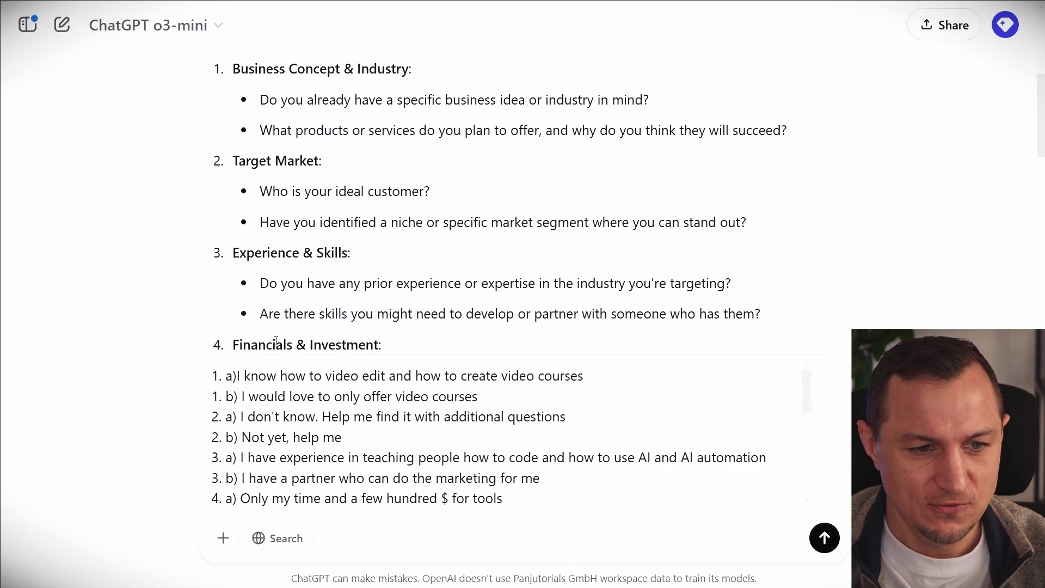
{"action": "left_click_drag", "start_coordinate": [233, 161], "coordinate": [252, 201]}
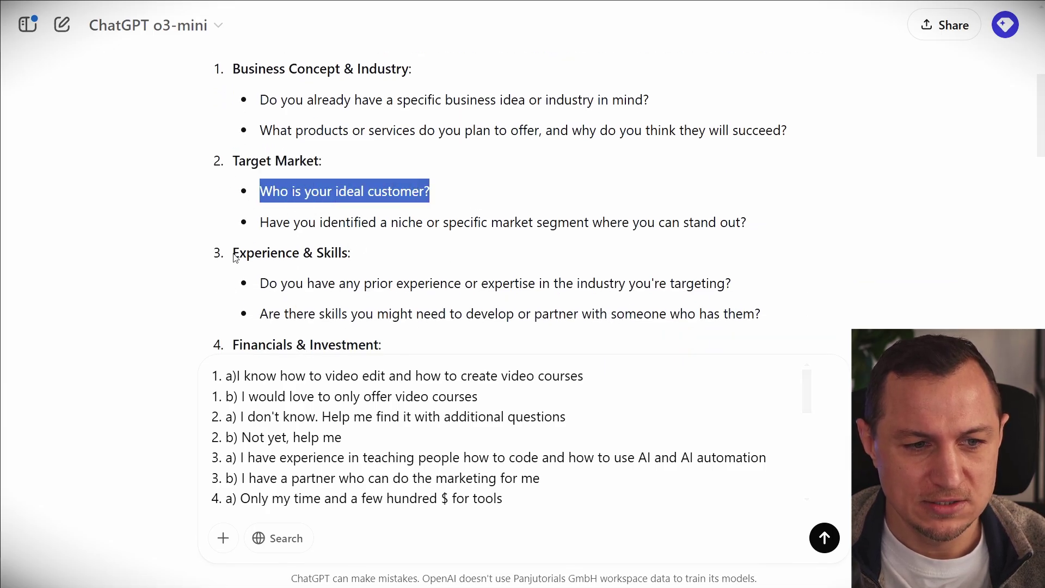
{"action": "left_click", "coordinate": [290, 417]}
{"action": "left_click_drag", "start_coordinate": [245, 417], "coordinate": [579, 406]}
{"action": "left_click_drag", "start_coordinate": [586, 415], "coordinate": [238, 416]}
{"action": "left_click_drag", "start_coordinate": [269, 223], "coordinate": [736, 223]}
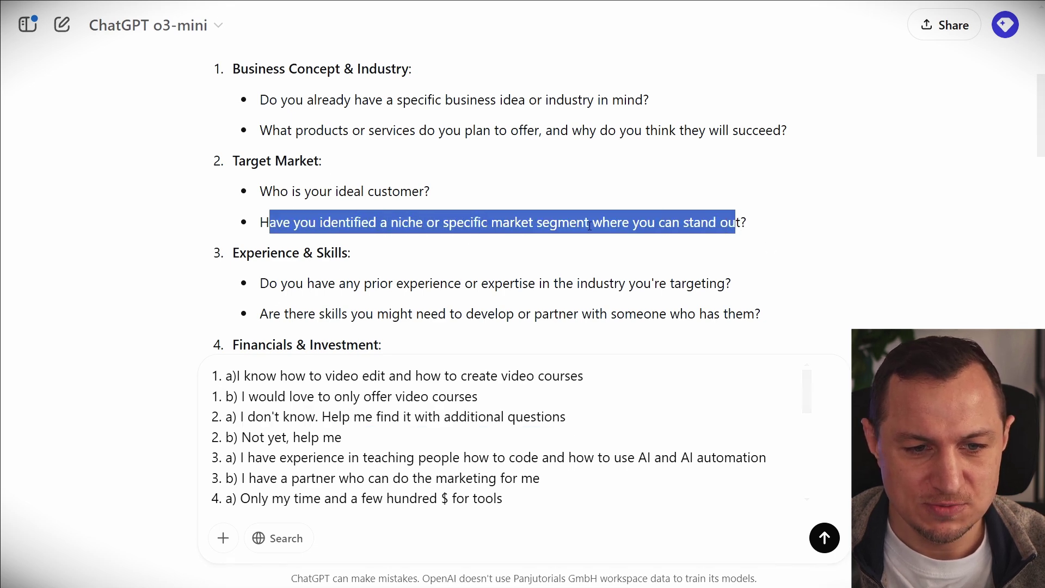
{"action": "left_click", "coordinate": [726, 224]}
{"action": "left_click_drag", "start_coordinate": [343, 437], "coordinate": [210, 437]}
{"action": "left_click", "coordinate": [344, 438]}
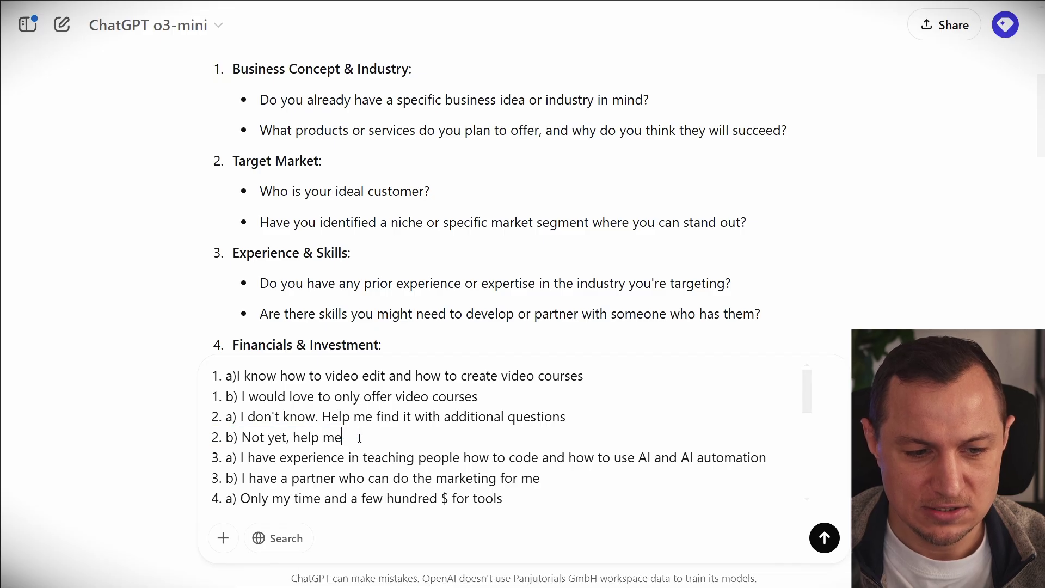
Check the drafted answers on financials, business model and timeline, and match answer 6. b) to the logistical challenges question
{"action": "scroll", "coordinate": [349, 399], "scroll_direction": "down", "scroll_amount": 3}
{"action": "scroll", "coordinate": [358, 219], "scroll_direction": "down", "scroll_amount": 5}
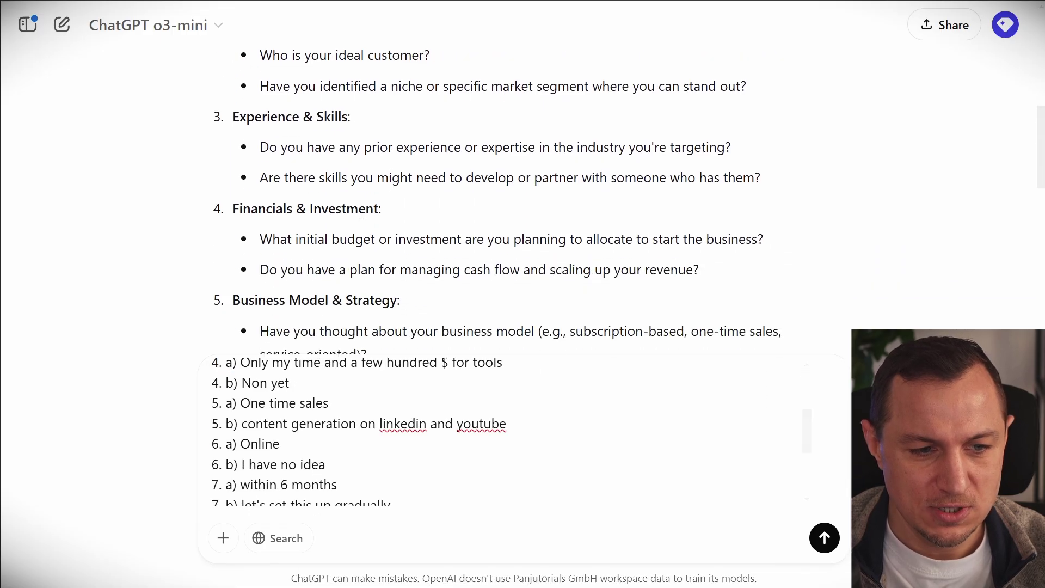
{"action": "scroll", "coordinate": [358, 219], "scroll_direction": "down", "scroll_amount": 7}
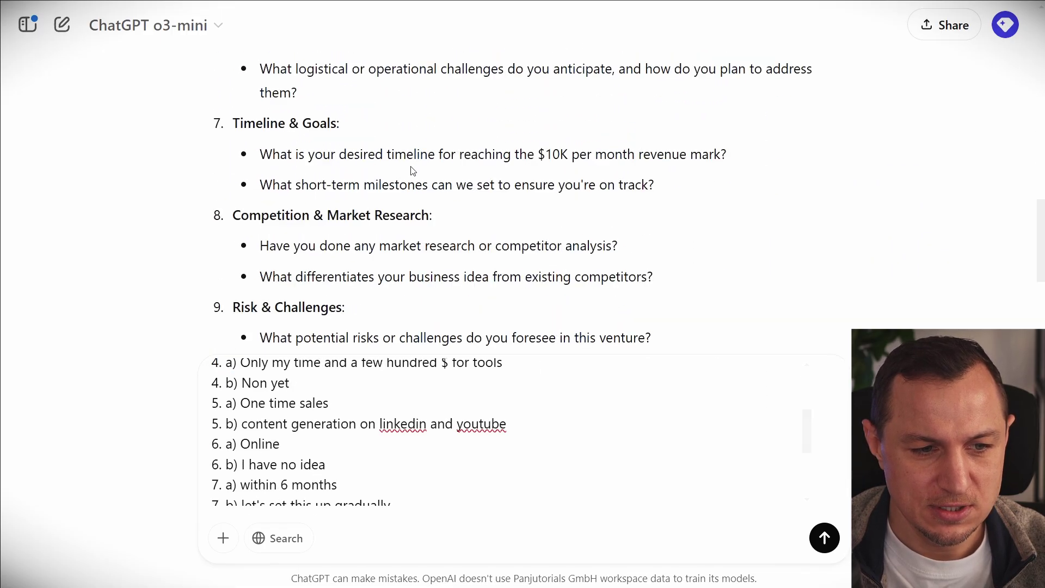
{"action": "scroll", "coordinate": [359, 318], "scroll_direction": "down", "scroll_amount": 1}
{"action": "scroll", "coordinate": [232, 418], "scroll_direction": "down", "scroll_amount": 2}
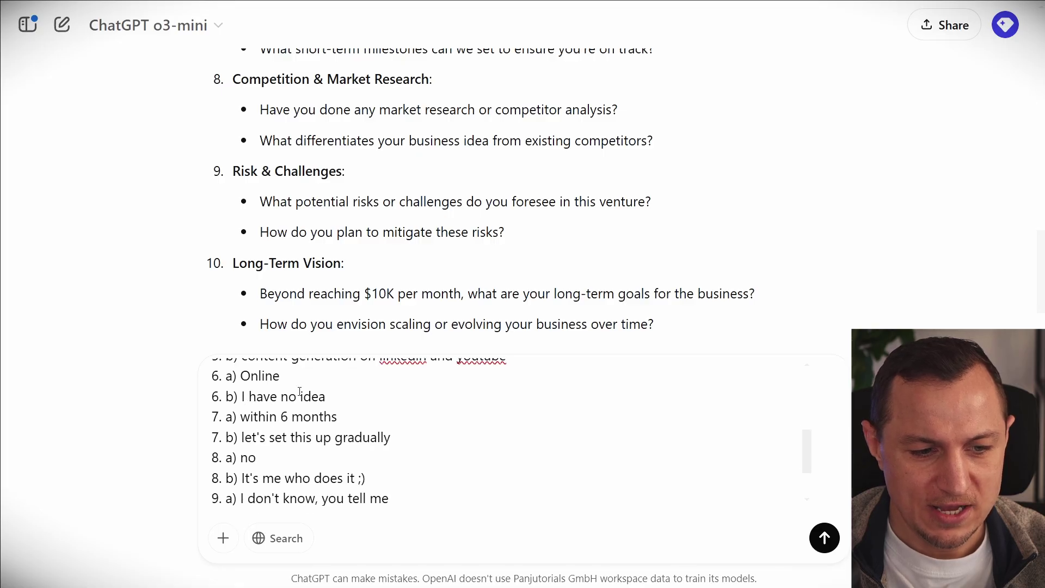
{"action": "scroll", "coordinate": [305, 233], "scroll_direction": "up", "scroll_amount": 5}
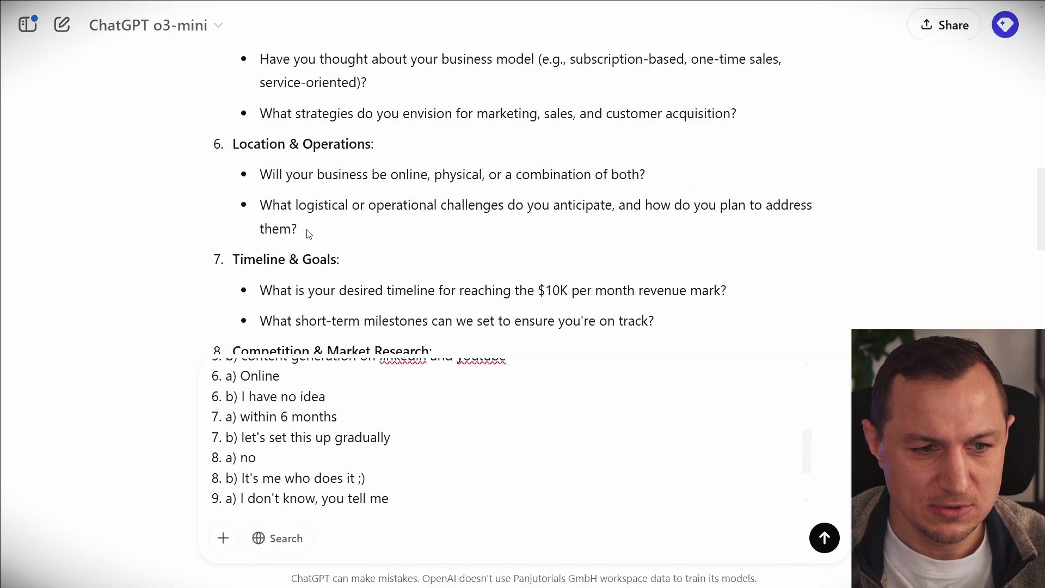
{"action": "left_click_drag", "start_coordinate": [308, 234], "coordinate": [253, 211]}
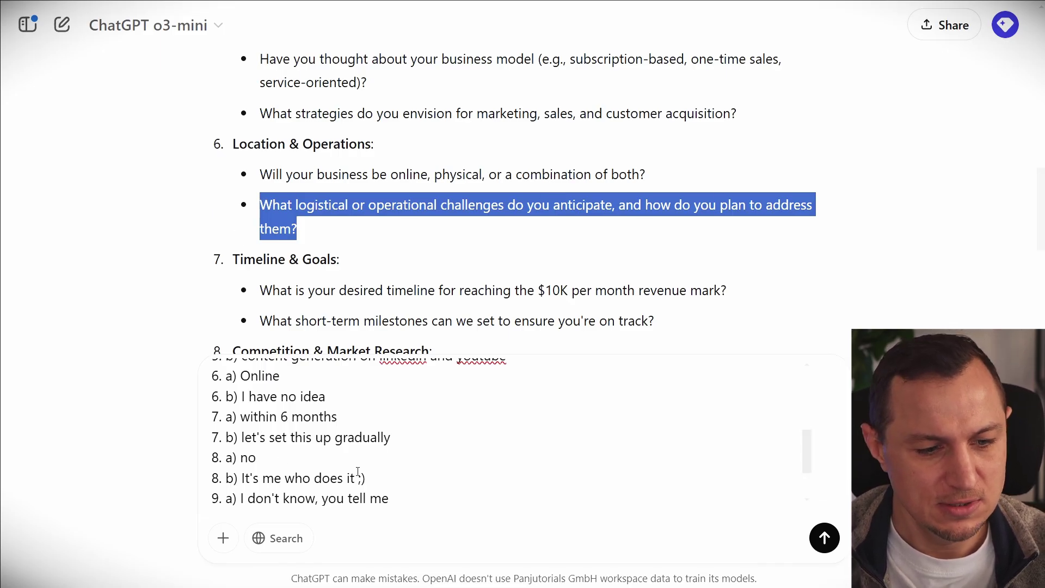
{"action": "left_click_drag", "start_coordinate": [325, 398], "coordinate": [242, 397]}
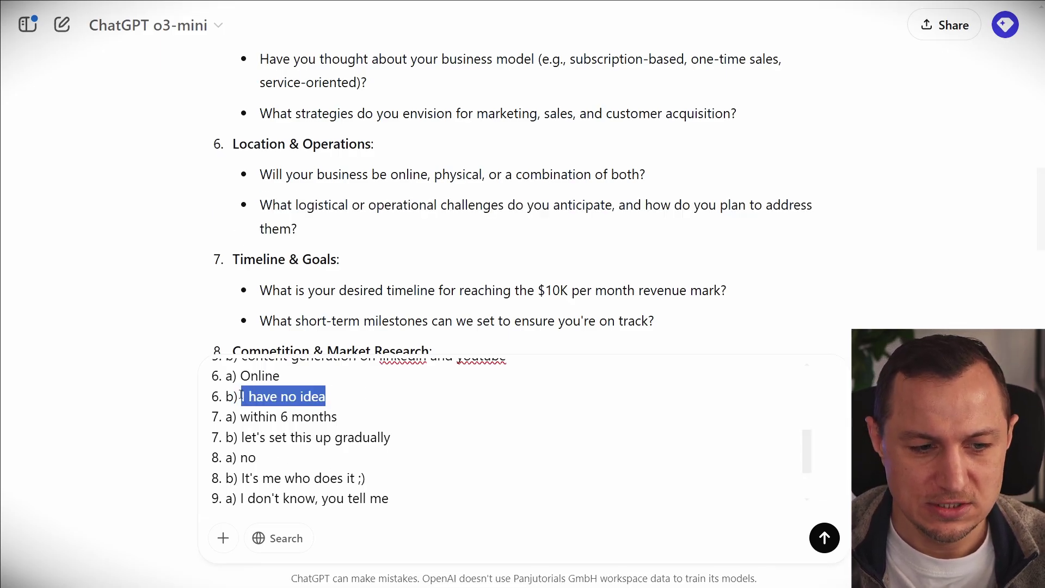
Check the drafted answers through 10. b) on long-term vision and send the message
{"action": "scroll", "coordinate": [589, 210], "scroll_direction": "down", "scroll_amount": 6}
{"action": "scroll", "coordinate": [269, 163], "scroll_direction": "down", "scroll_amount": 2}
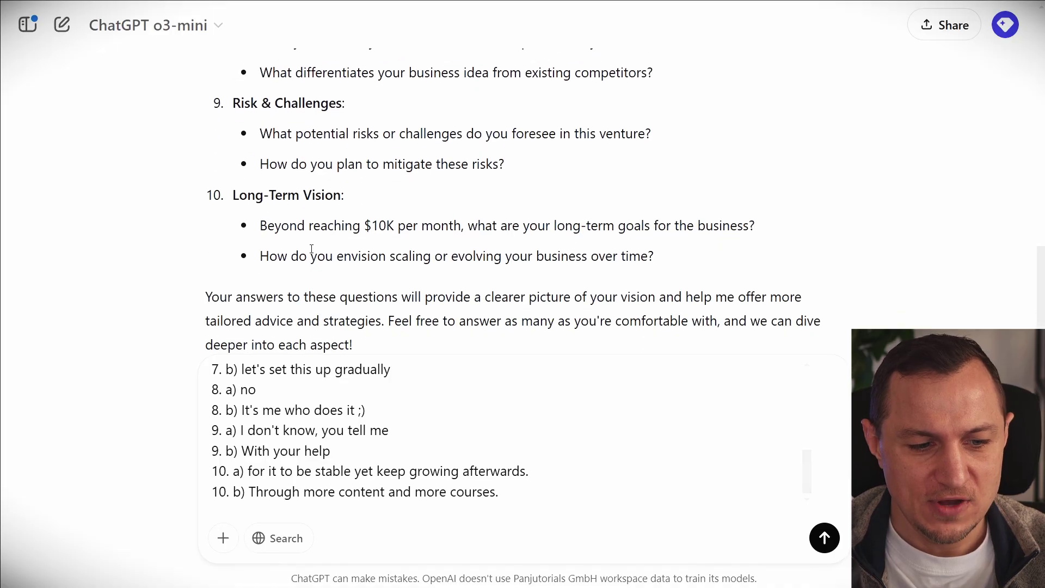
{"action": "scroll", "coordinate": [344, 428], "scroll_direction": "down", "scroll_amount": 1}
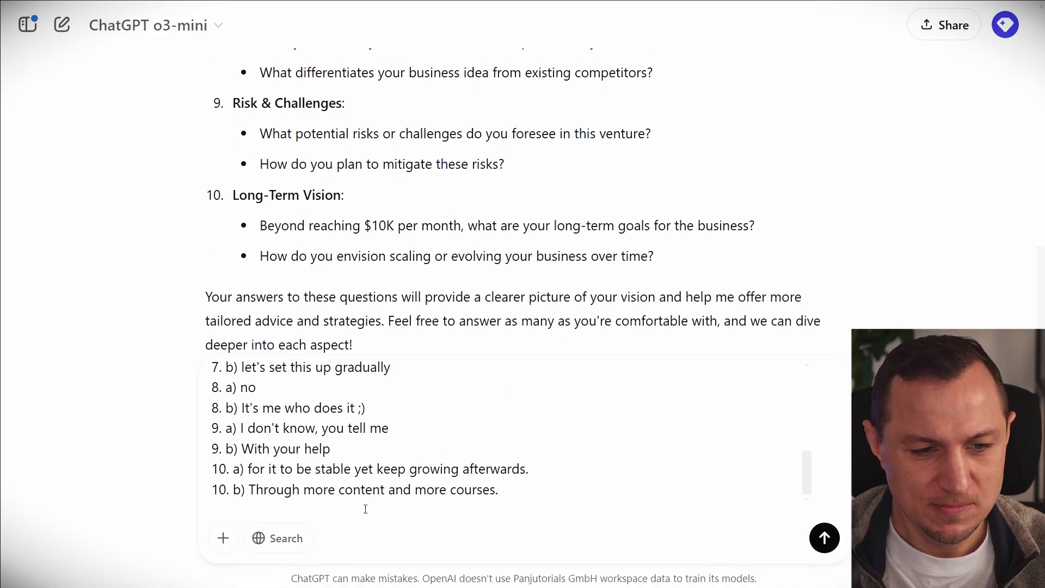
{"action": "left_click", "coordinate": [828, 533]}
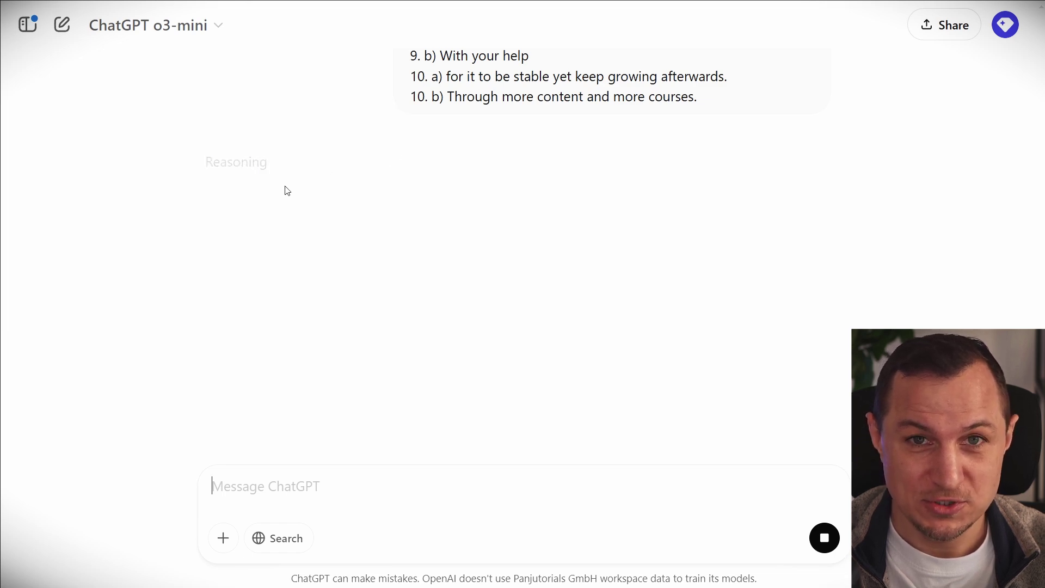
Review the sent answers against the original questions, from Location & Operations to Risk & Challenges
{"action": "scroll", "coordinate": [541, 185], "scroll_direction": "up", "scroll_amount": 6}
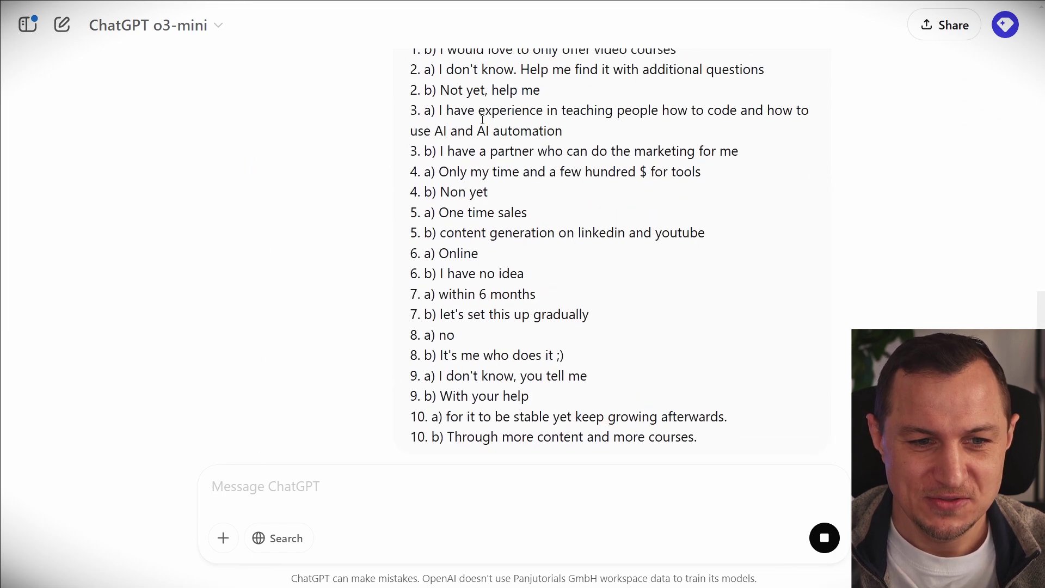
{"action": "left_click_drag", "start_coordinate": [432, 131], "coordinate": [586, 188]}
{"action": "scroll", "coordinate": [634, 146], "scroll_direction": "up", "scroll_amount": 15}
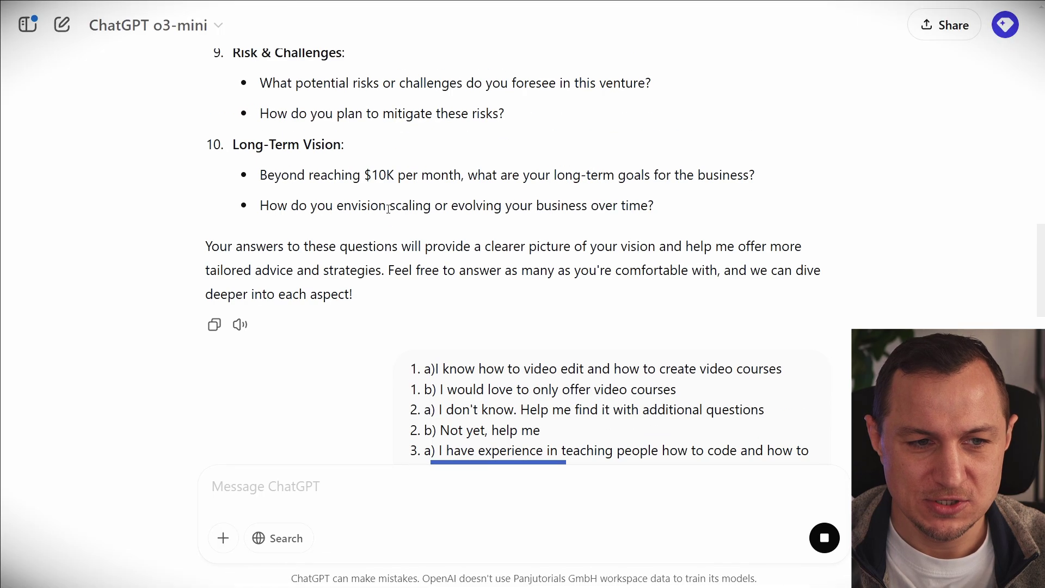
{"action": "left_click_drag", "start_coordinate": [232, 100], "coordinate": [311, 450]}
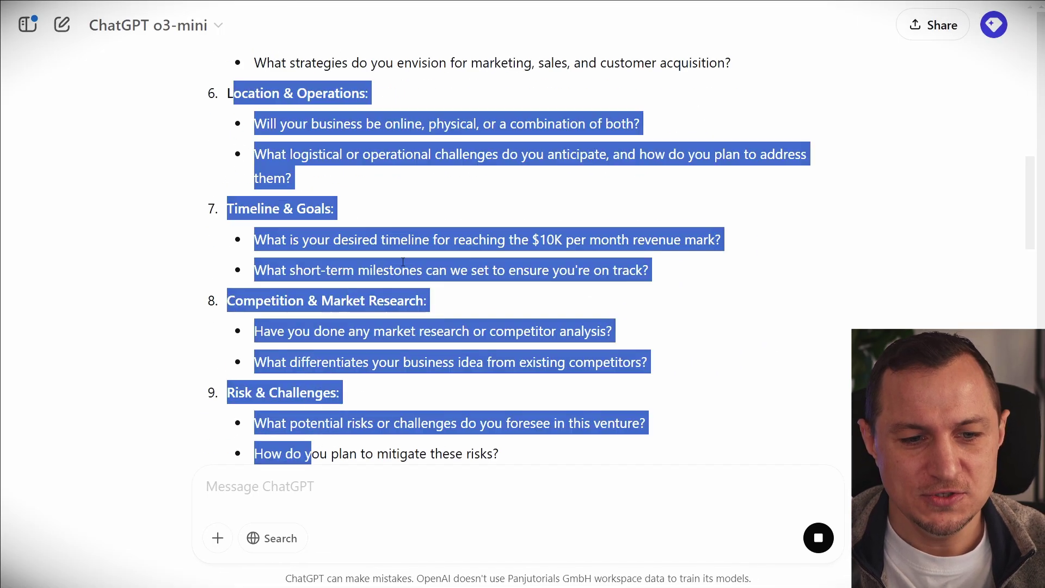
Read the follow-up questions on target market, course content, business and marketing strategy, risks and growth
{"action": "scroll", "coordinate": [427, 252], "scroll_direction": "down", "scroll_amount": 12}
{"action": "scroll", "coordinate": [427, 251], "scroll_direction": "down", "scroll_amount": 5}
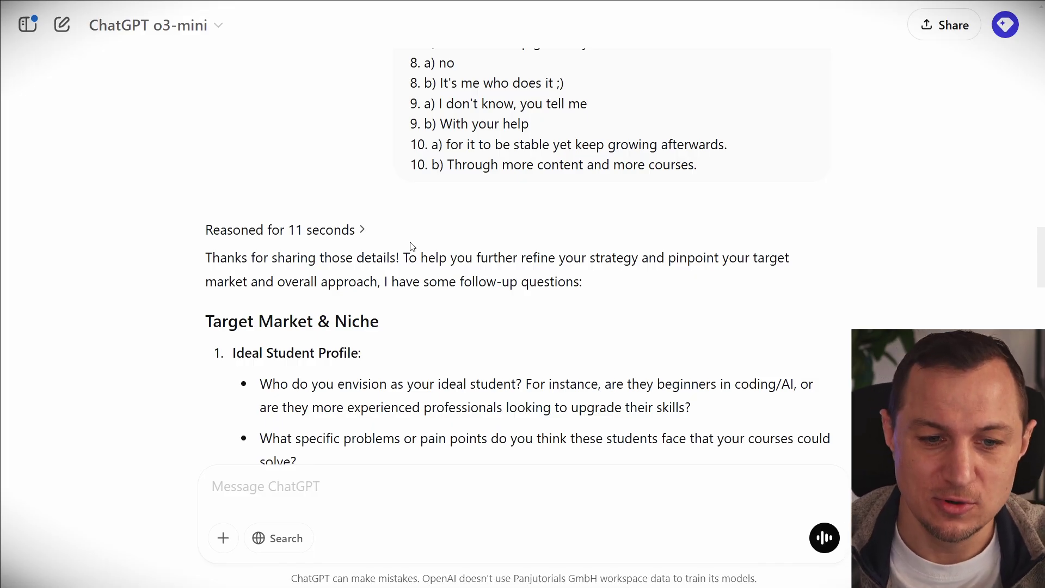
{"action": "scroll", "coordinate": [215, 189], "scroll_direction": "down", "scroll_amount": 3}
{"action": "left_click_drag", "start_coordinate": [213, 180], "coordinate": [408, 439]}
{"action": "scroll", "coordinate": [283, 332], "scroll_direction": "down", "scroll_amount": 5}
{"action": "left_click", "coordinate": [371, 215]}
{"action": "scroll", "coordinate": [445, 196], "scroll_direction": "up", "scroll_amount": 1}
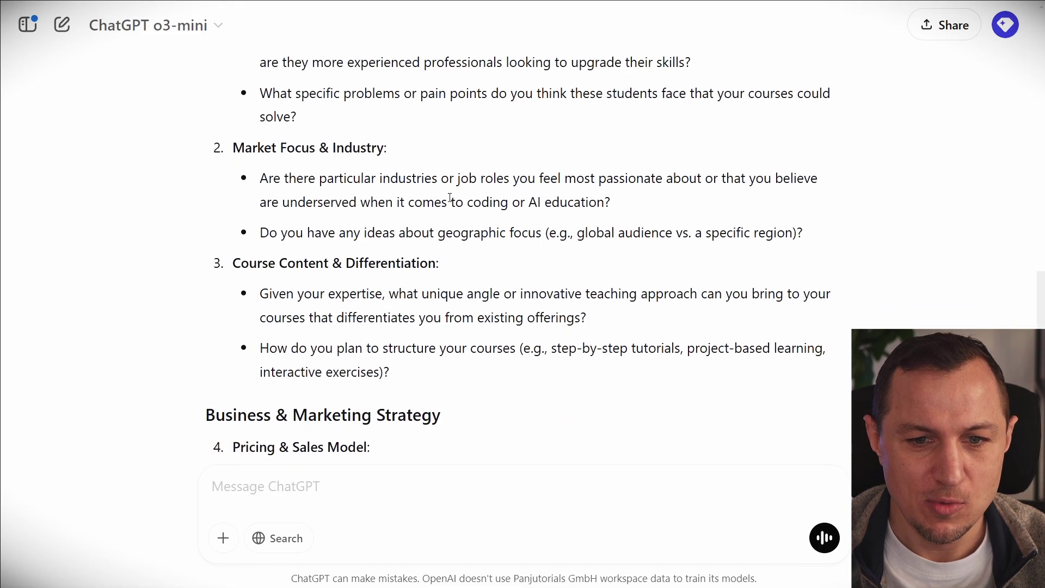
{"action": "scroll", "coordinate": [371, 196], "scroll_direction": "up", "scroll_amount": 4}
{"action": "scroll", "coordinate": [413, 189], "scroll_direction": "down", "scroll_amount": 1}
{"action": "scroll", "coordinate": [414, 189], "scroll_direction": "down", "scroll_amount": 15}
Paste the prepared answers to the follow-up questions, ending with 9. b), and send them
{"action": "scroll", "coordinate": [134, 91], "scroll_direction": "down", "scroll_amount": 4}
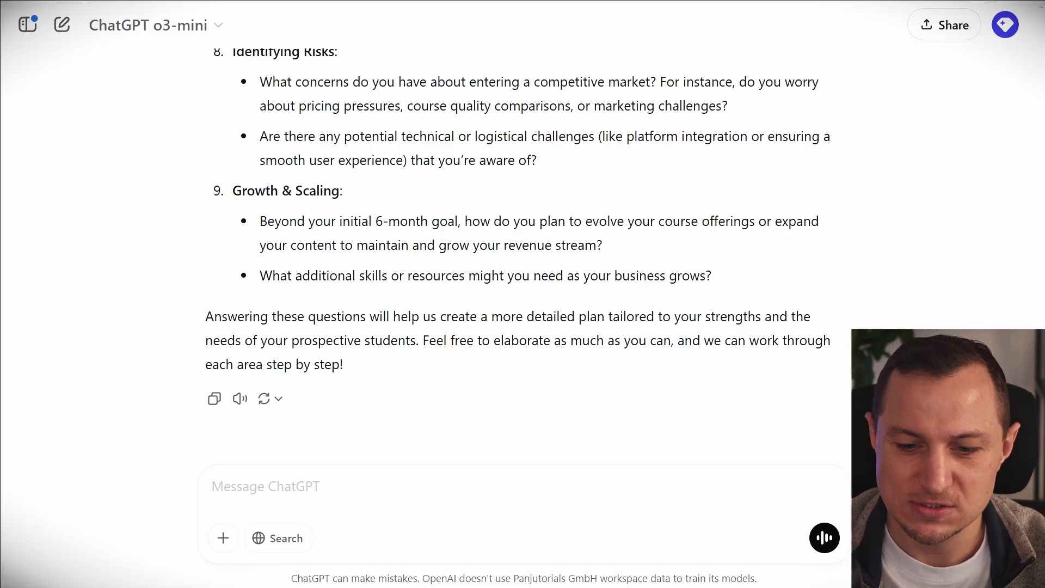
{"action": "key", "text": "ctrl+v"}
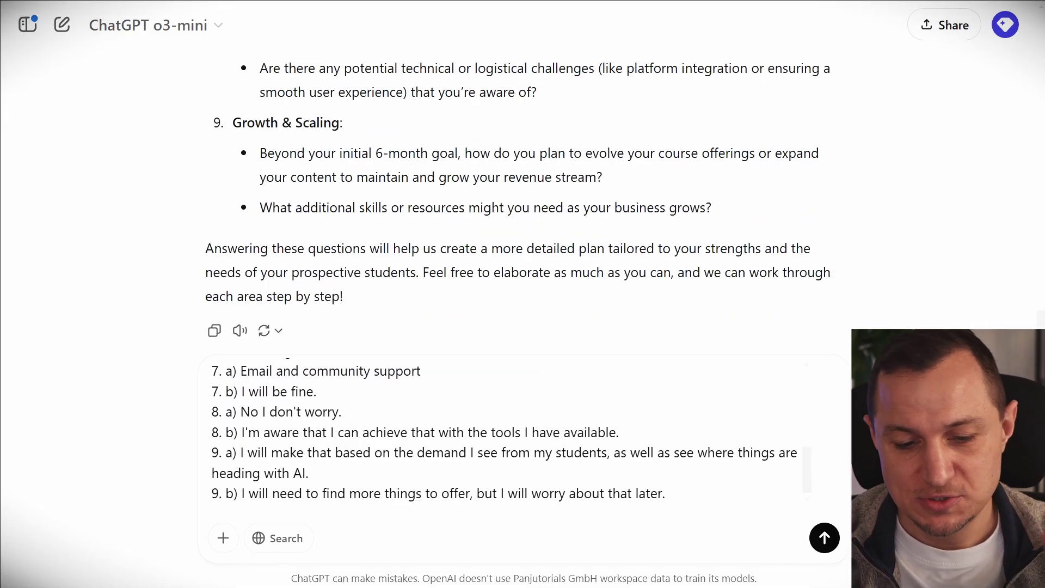
{"action": "left_click", "coordinate": [824, 539]}
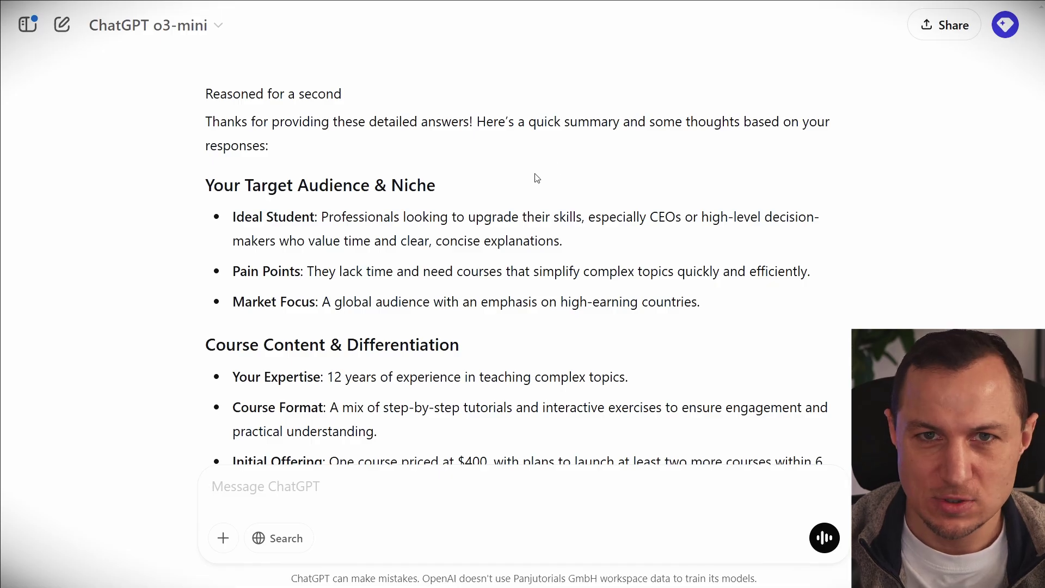
Read the reply's summary of target audience, course content, marketing and content strategy, and operational and growth plans
{"action": "scroll", "coordinate": [490, 152], "scroll_direction": "down", "scroll_amount": 1}
{"action": "scroll", "coordinate": [460, 157], "scroll_direction": "up", "scroll_amount": 1}
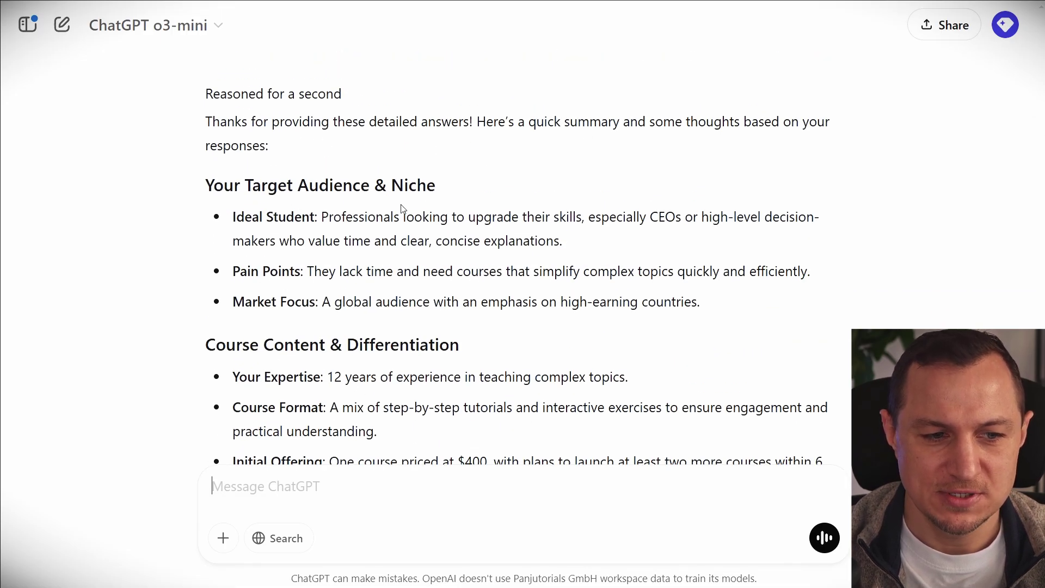
{"action": "scroll", "coordinate": [401, 209], "scroll_direction": "down", "scroll_amount": 1}
{"action": "left_click_drag", "start_coordinate": [206, 117], "coordinate": [728, 231]}
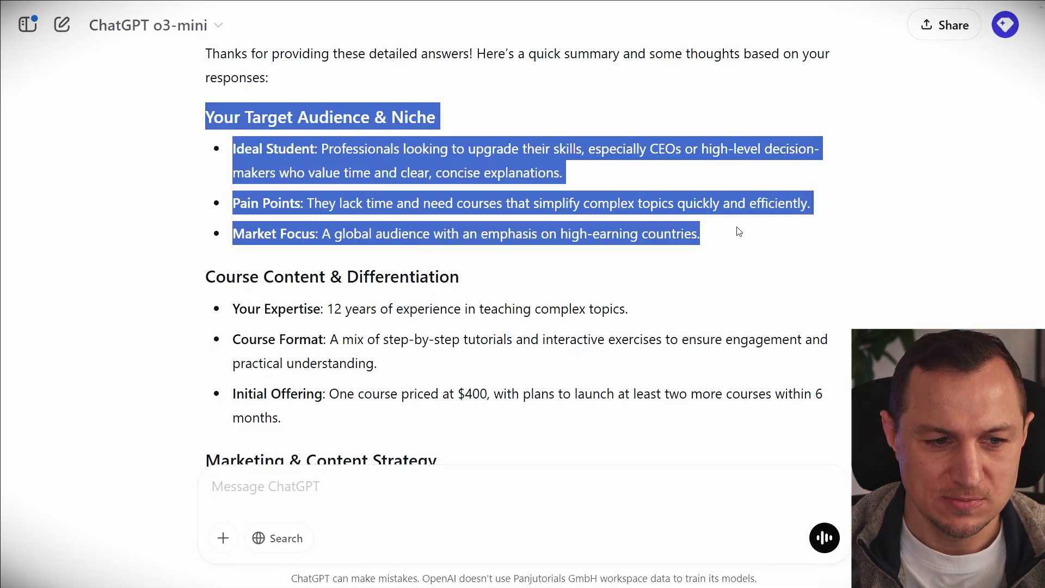
{"action": "scroll", "coordinate": [365, 220], "scroll_direction": "down", "scroll_amount": 3}
{"action": "left_click_drag", "start_coordinate": [206, 140], "coordinate": [359, 295]}
{"action": "scroll", "coordinate": [359, 296], "scroll_direction": "down", "scroll_amount": 3}
{"action": "left_click_drag", "start_coordinate": [206, 188], "coordinate": [622, 301]}
{"action": "scroll", "coordinate": [418, 289], "scroll_direction": "down", "scroll_amount": 3}
{"action": "left_click_drag", "start_coordinate": [198, 215], "coordinate": [673, 327]}
{"action": "scroll", "coordinate": [403, 292], "scroll_direction": "down", "scroll_amount": 3}
{"action": "left_click_drag", "start_coordinate": [200, 239], "coordinate": [343, 357]}
{"action": "scroll", "coordinate": [338, 322], "scroll_direction": "down", "scroll_amount": 3}
Read the Next Steps & Considerations, from Course Development and Content Marketing Calendar to the Feedback Loop
{"action": "left_click", "coordinate": [316, 156]}
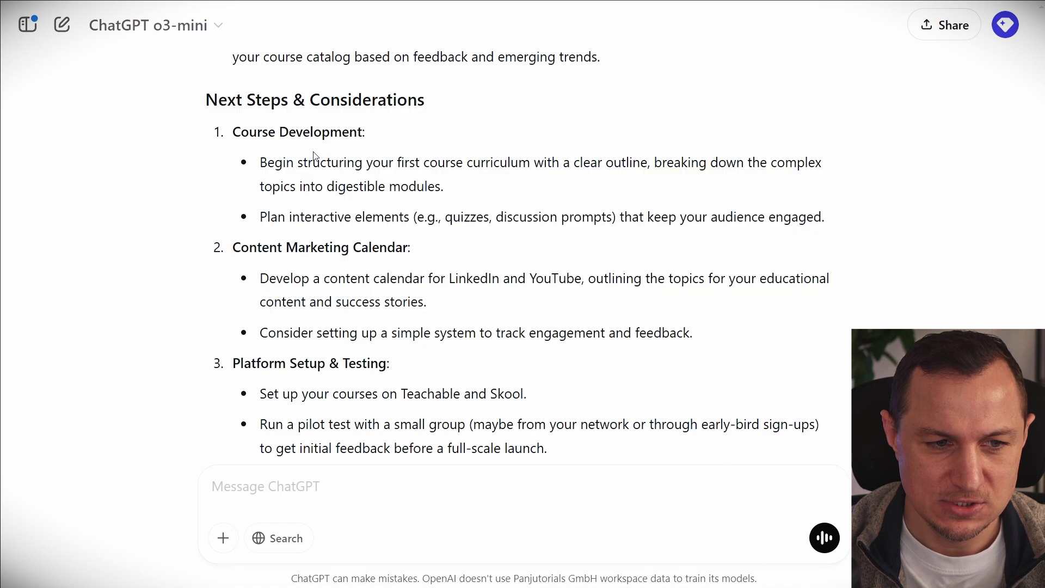
{"action": "left_click_drag", "start_coordinate": [228, 132], "coordinate": [827, 218]}
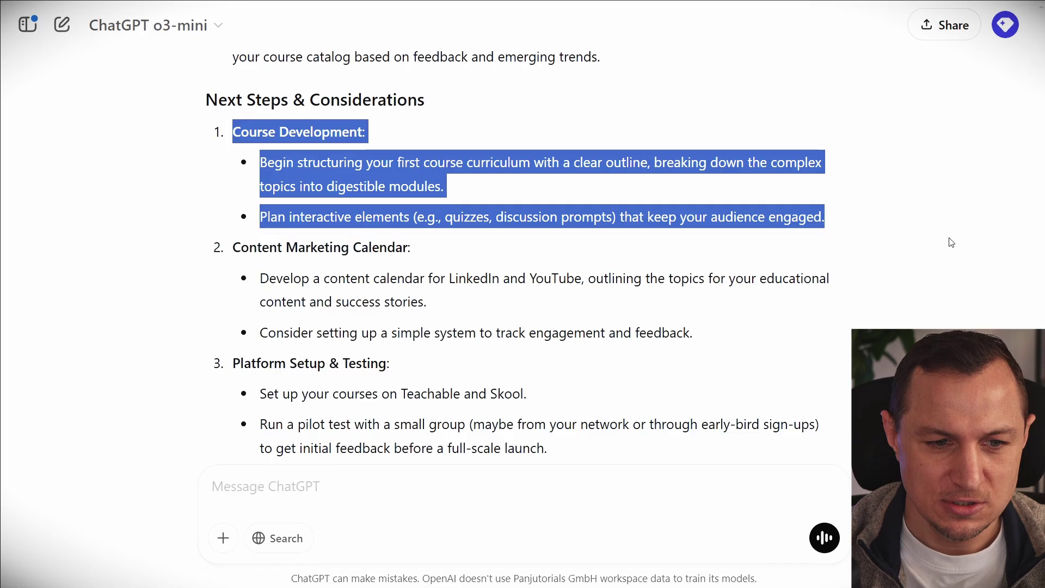
{"action": "left_click", "coordinate": [236, 236]}
{"action": "scroll", "coordinate": [235, 236], "scroll_direction": "down", "scroll_amount": 3}
{"action": "left_click_drag", "start_coordinate": [233, 114], "coordinate": [694, 199]}
{"action": "scroll", "coordinate": [460, 259], "scroll_direction": "down", "scroll_amount": 3}
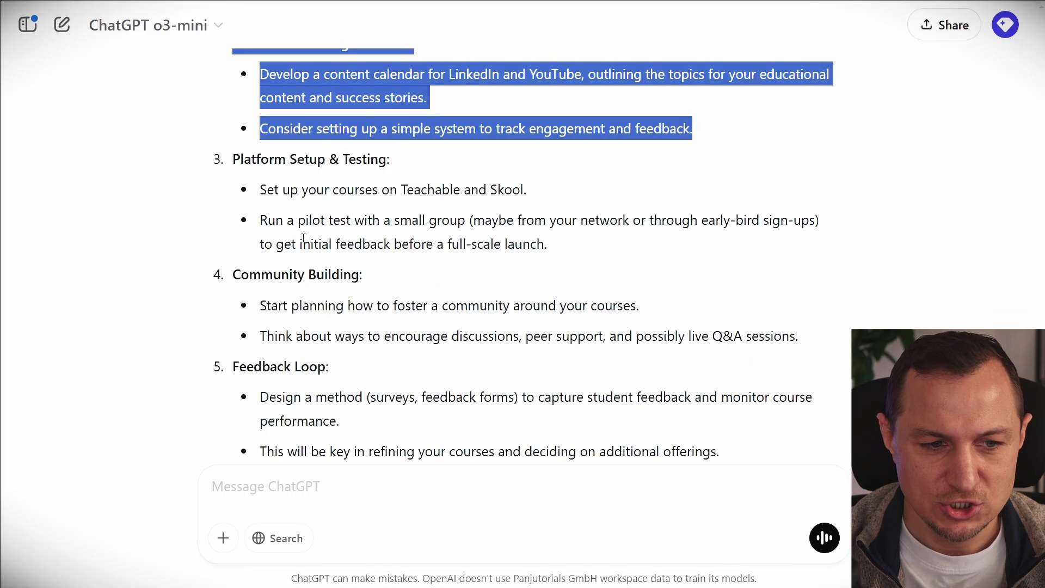
{"action": "scroll", "coordinate": [526, 254], "scroll_direction": "down", "scroll_amount": 2}
Read the closing questions on whether the plan aligns with the vision and which areas to explore further
{"action": "left_click_drag", "start_coordinate": [205, 340], "coordinate": [519, 357]}
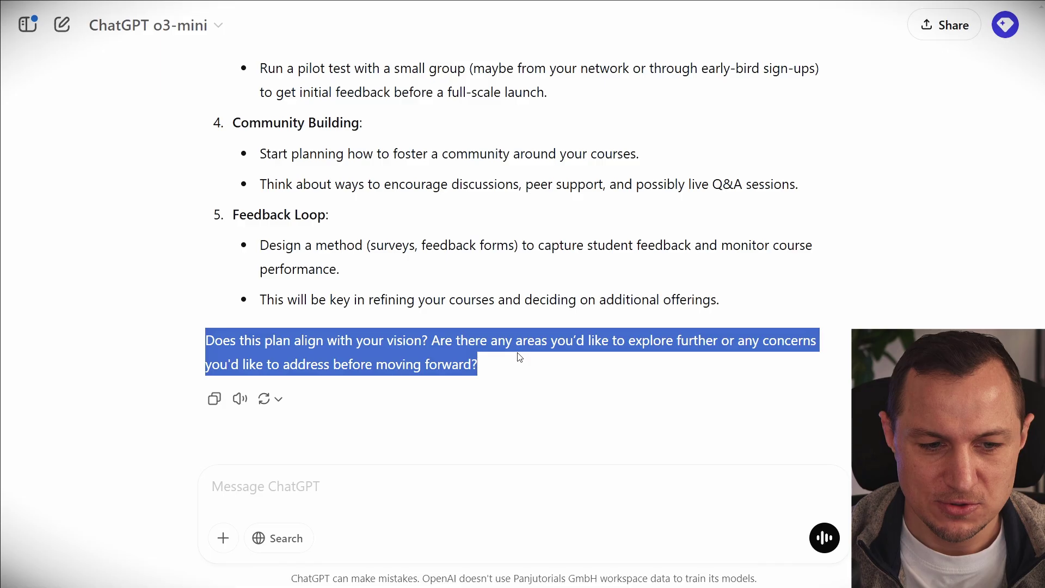
{"action": "left_click", "coordinate": [372, 341]}
{"action": "left_click_drag", "start_coordinate": [409, 333], "coordinate": [607, 374]}
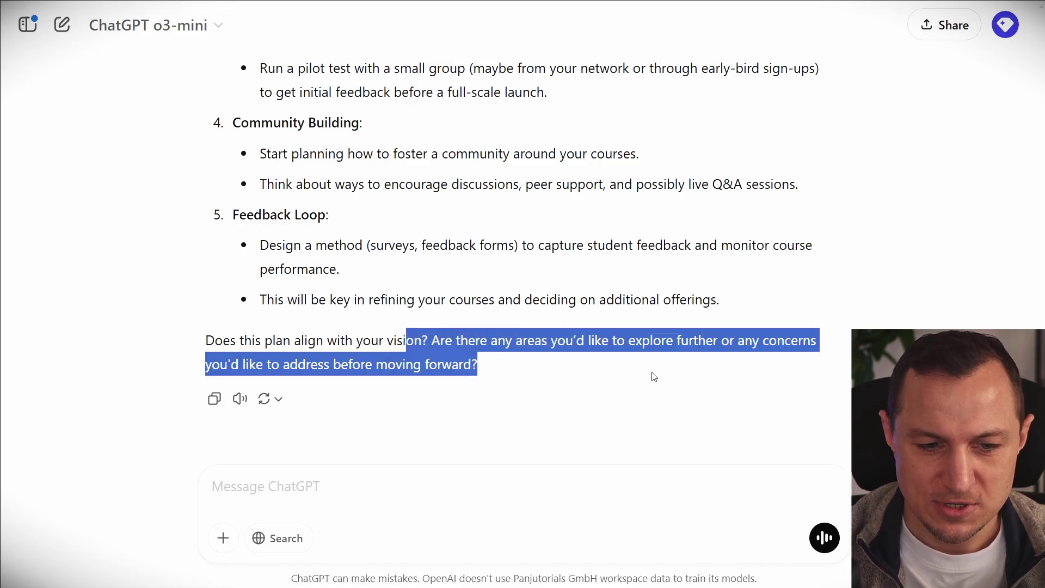
{"action": "left_click", "coordinate": [619, 355]}
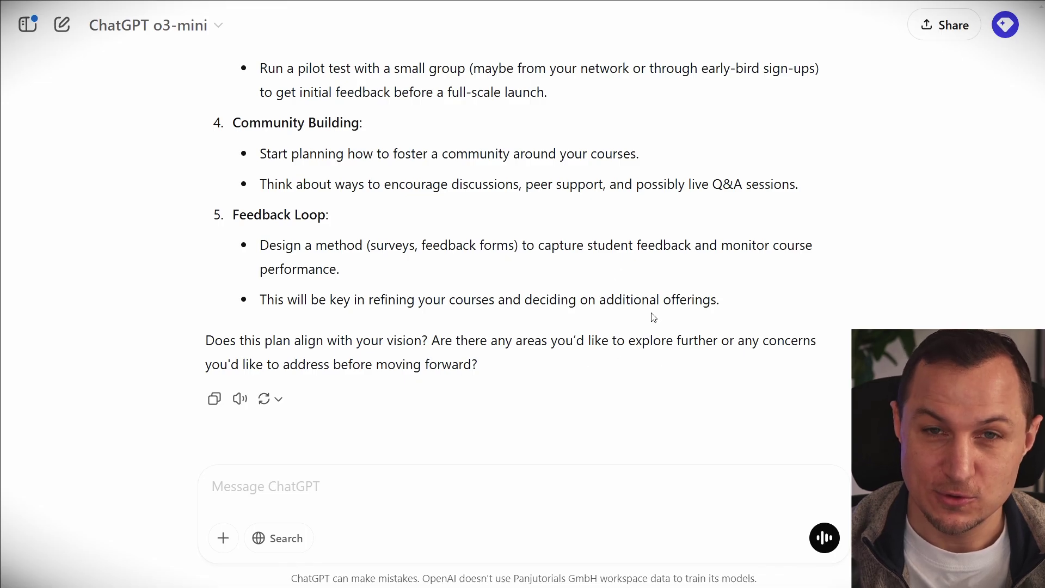
Look over the marketing strategy and growth plans once more and return to the end of the reply
{"action": "scroll", "coordinate": [644, 317], "scroll_direction": "up", "scroll_amount": 6}
{"action": "scroll", "coordinate": [444, 294], "scroll_direction": "up", "scroll_amount": 5}
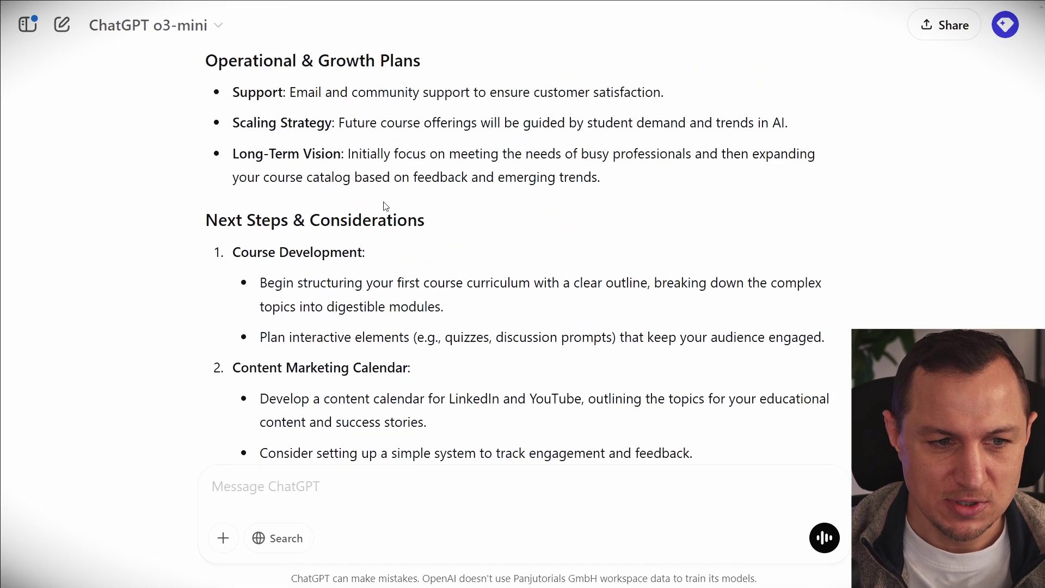
{"action": "scroll", "coordinate": [313, 232], "scroll_direction": "up", "scroll_amount": 1}
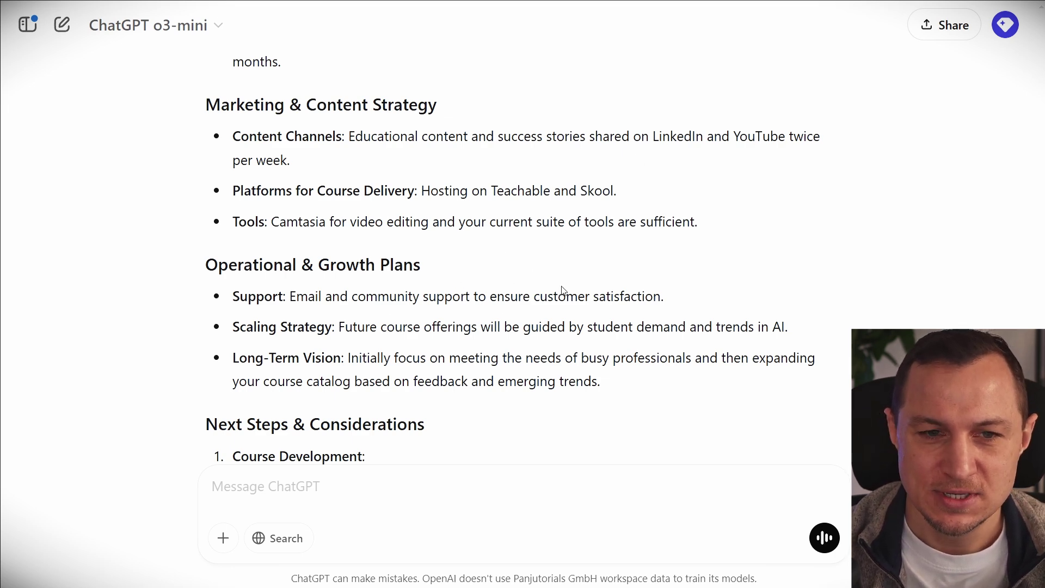
{"action": "scroll", "coordinate": [532, 345], "scroll_direction": "down", "scroll_amount": 10}
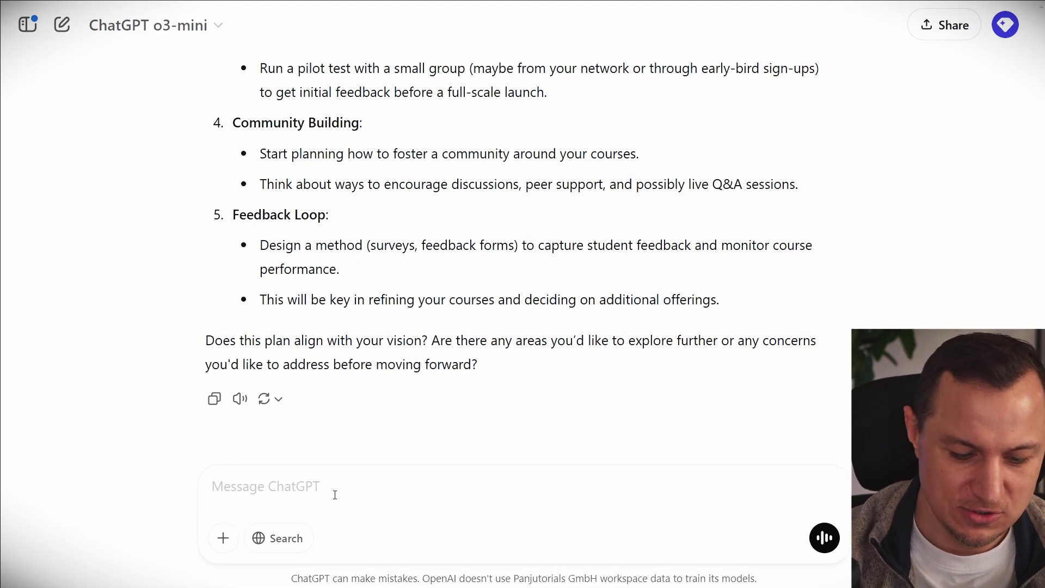
Send the message "Alright, now give me a Business plan, as well a step by step instruction how to move forward."
{"action": "type", "text": "Alright, no"}
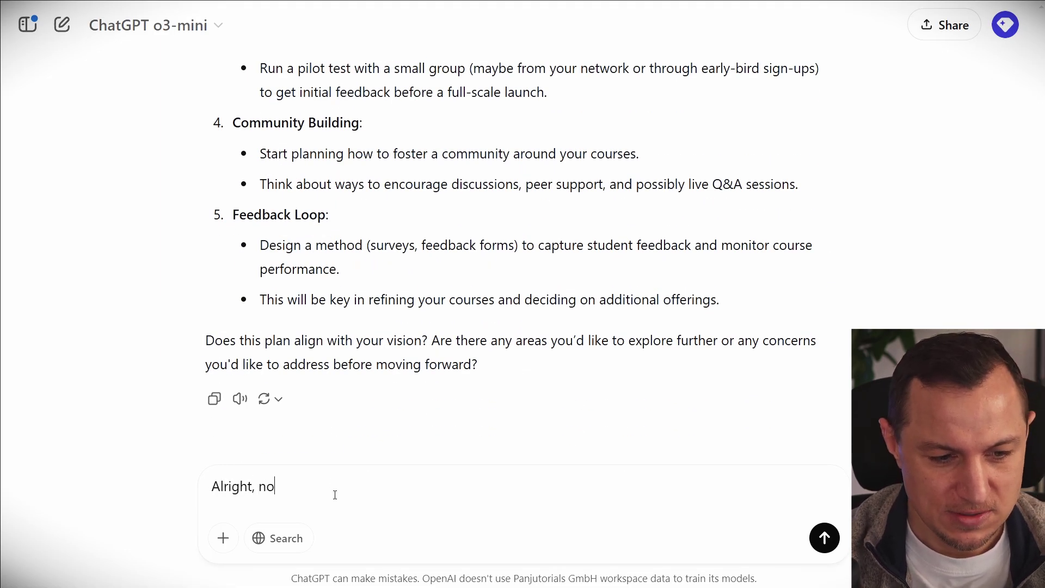
{"action": "type", "text": "w give me a Business plan,, a"}
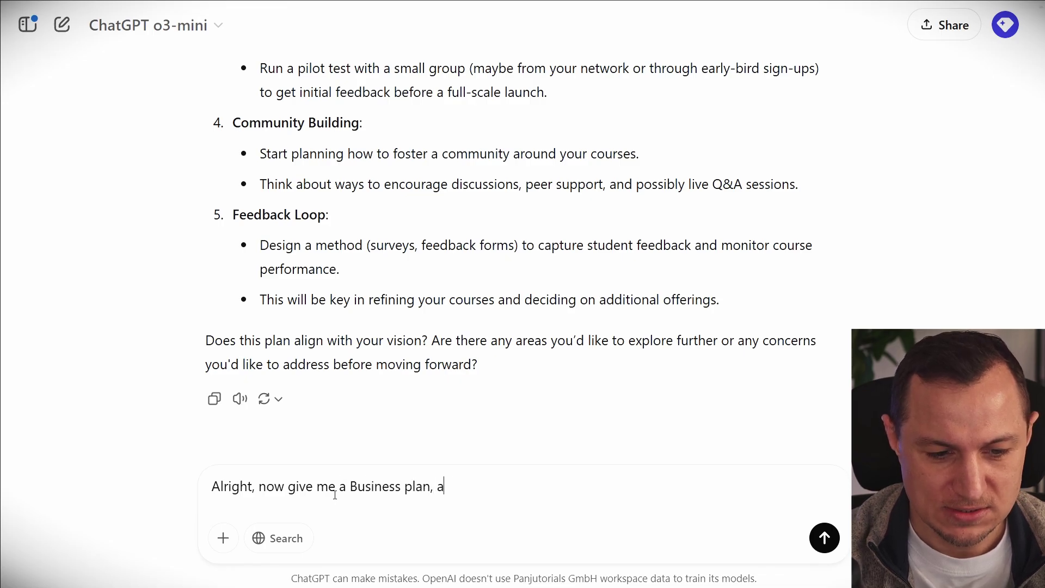
{"action": "type", "text": "s well a step by step instr"}
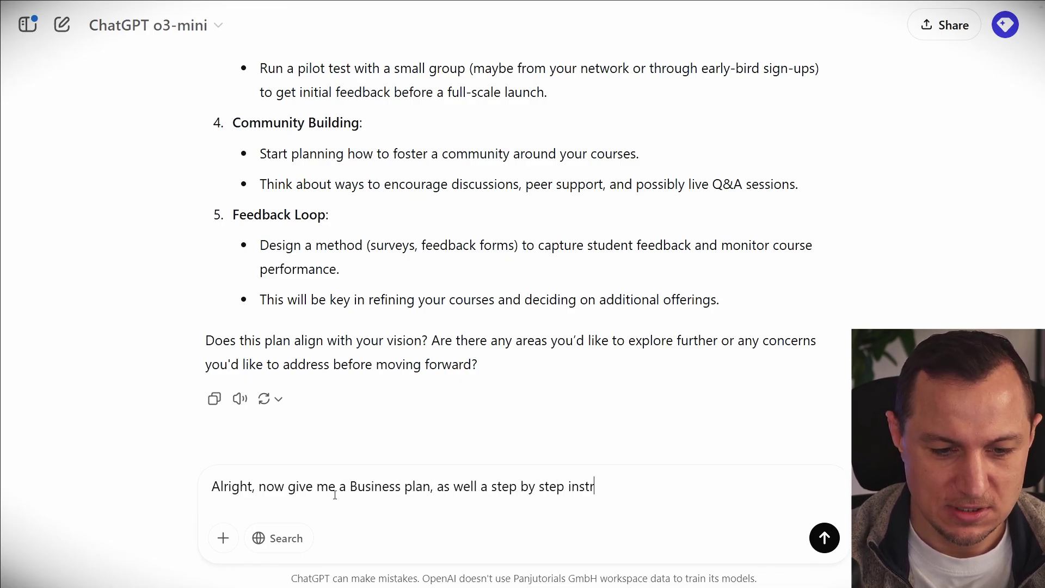
{"action": "type", "text": "uction how to "}
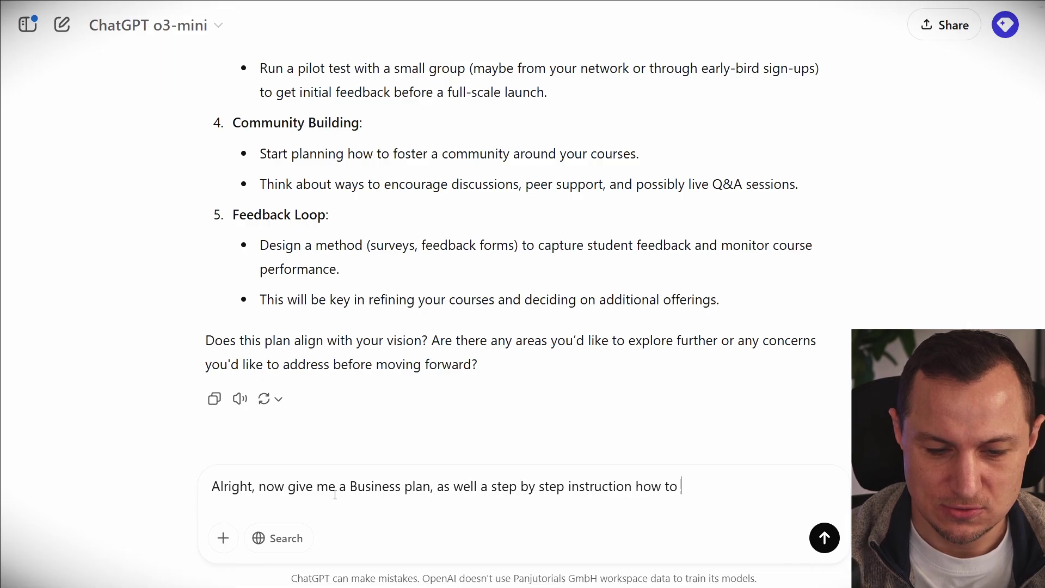
{"action": "type", "text": "move vo"}
{"action": "key", "text": "BackSpace"}
{"action": "key", "text": "BackSpace"}
{"action": "type", "text": "forward."}
{"action": "key", "text": "Return"}
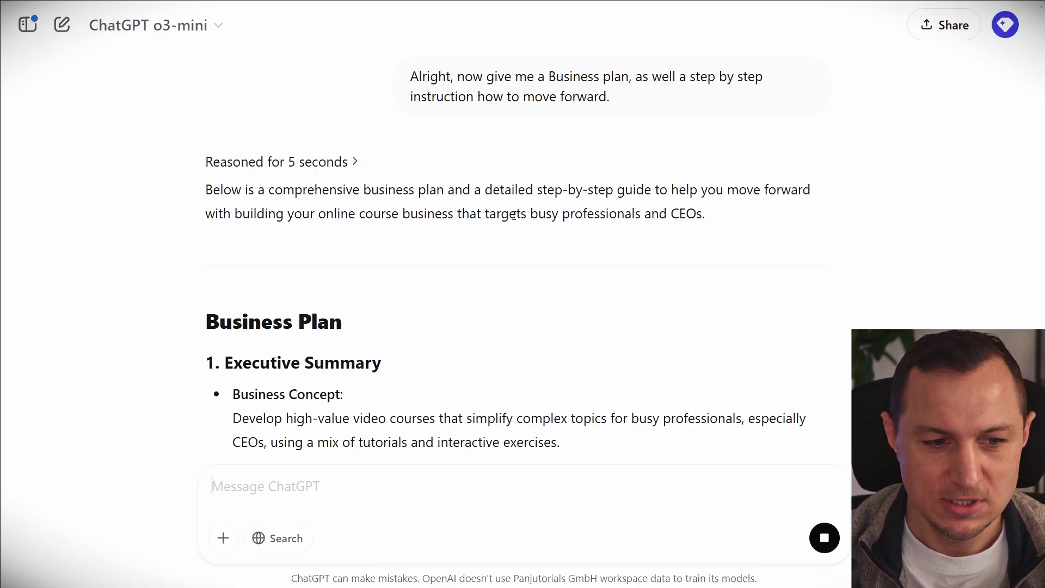
Read the generated business plan from the Executive Summary through the marketing strategy to the Operational Plan and beyond
{"action": "left_click_drag", "start_coordinate": [194, 145], "coordinate": [261, 294]}
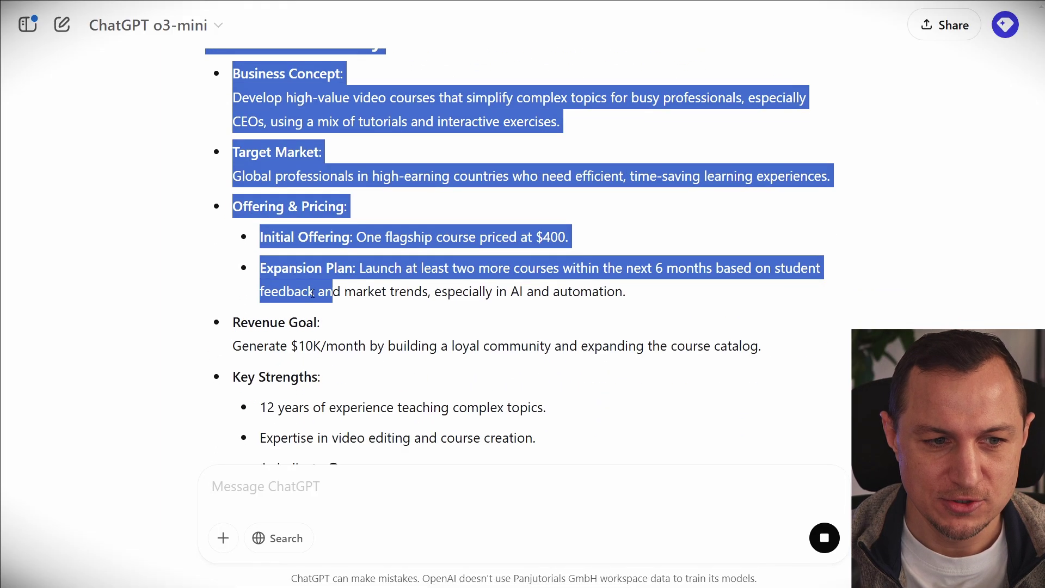
{"action": "left_click", "coordinate": [498, 296]}
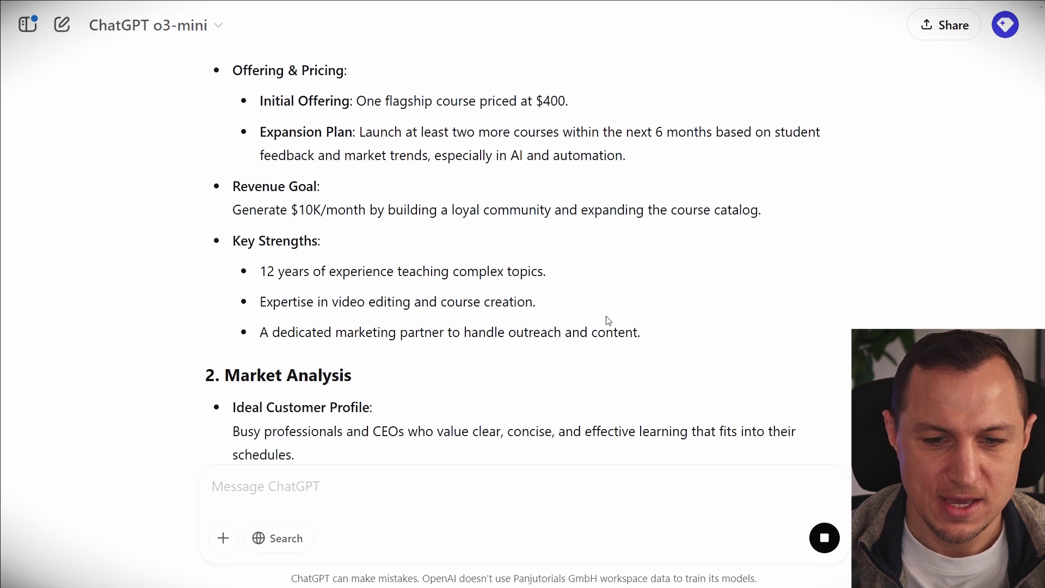
{"action": "scroll", "coordinate": [608, 320], "scroll_direction": "up", "scroll_amount": 5}
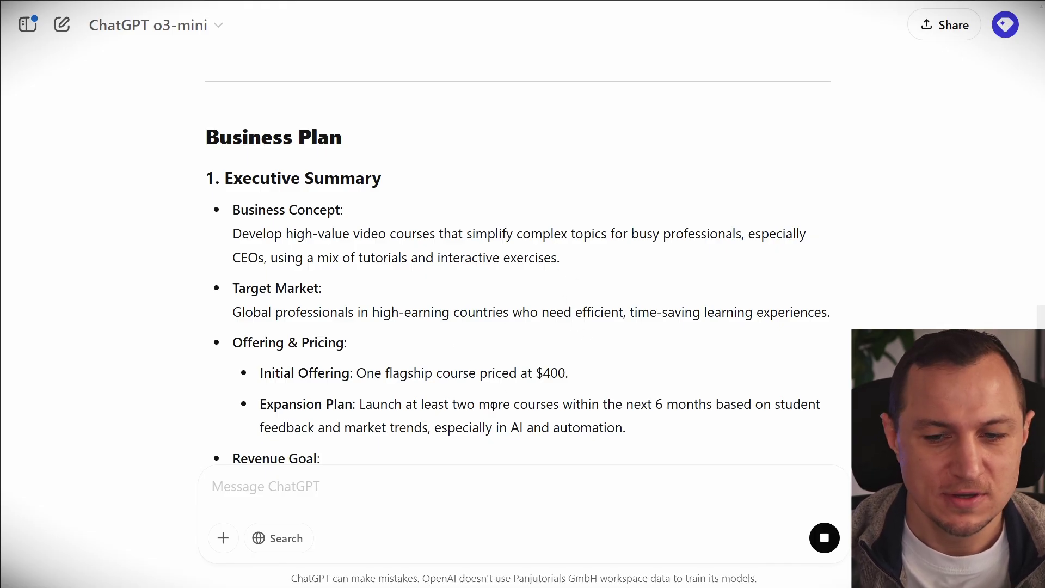
{"action": "scroll", "coordinate": [490, 404], "scroll_direction": "down", "scroll_amount": 7}
{"action": "scroll", "coordinate": [396, 379], "scroll_direction": "down", "scroll_amount": 7}
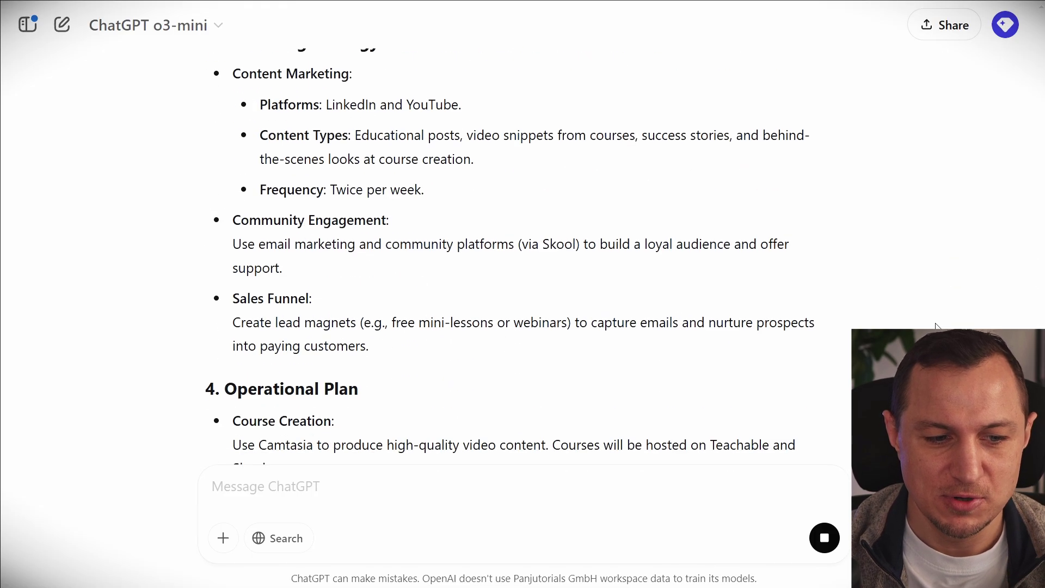
{"action": "scroll", "coordinate": [522, 245], "scroll_direction": "down", "scroll_amount": 20}
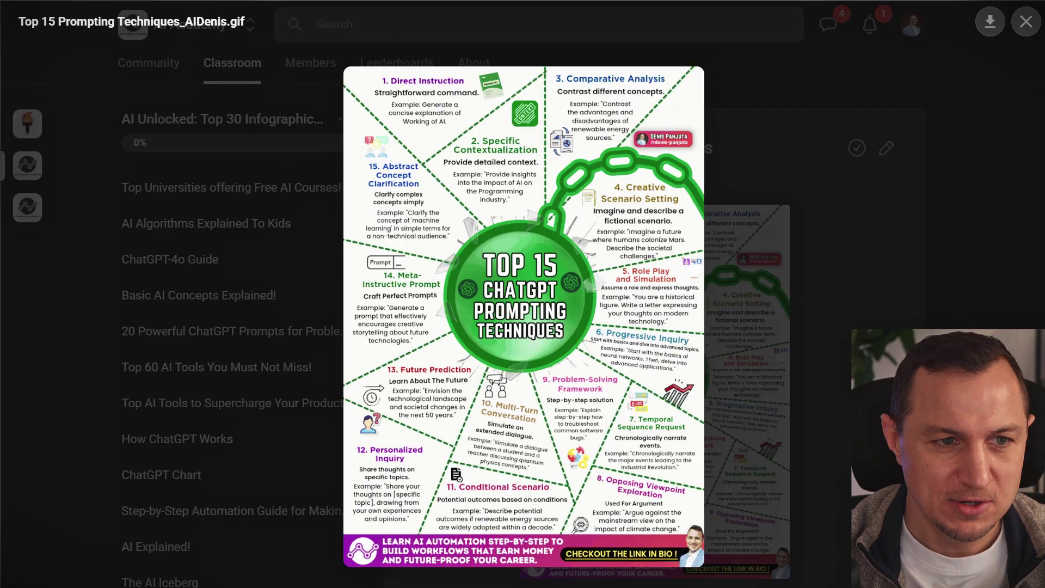
In the AI Academy community on Skool, close the enlarged Top 15 Prompting Techniques infographic and show the community feed
{"action": "left_click", "coordinate": [315, 99]}
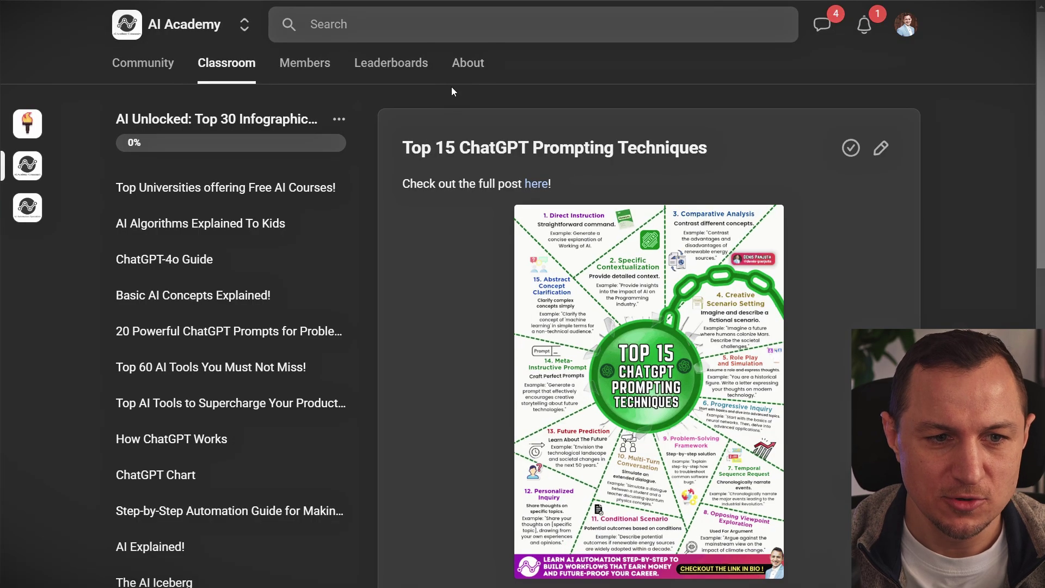
{"action": "left_click", "coordinate": [163, 63]}
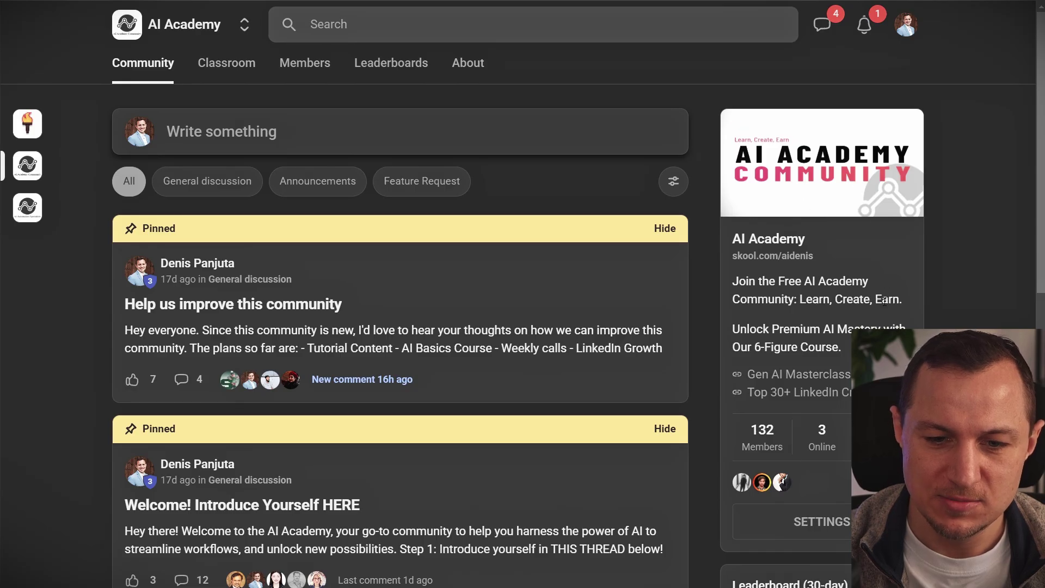
Open the ChatGPT-4o Guide lesson in the classroom's AI Unlocked: Top 30 Infographics course
{"action": "left_click", "coordinate": [751, 381]}
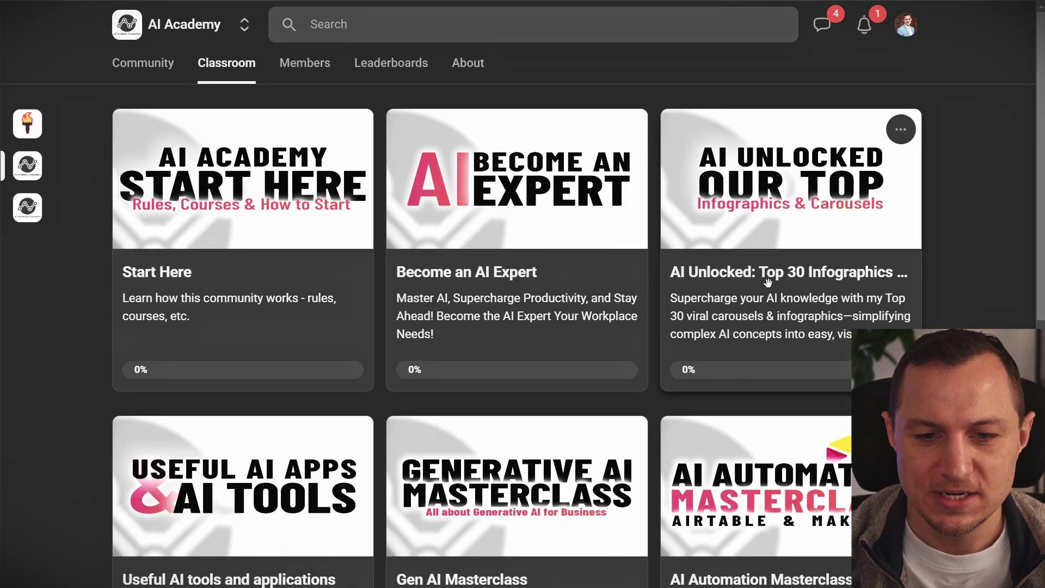
{"action": "left_click", "coordinate": [892, 326]}
{"action": "left_click", "coordinate": [164, 259]}
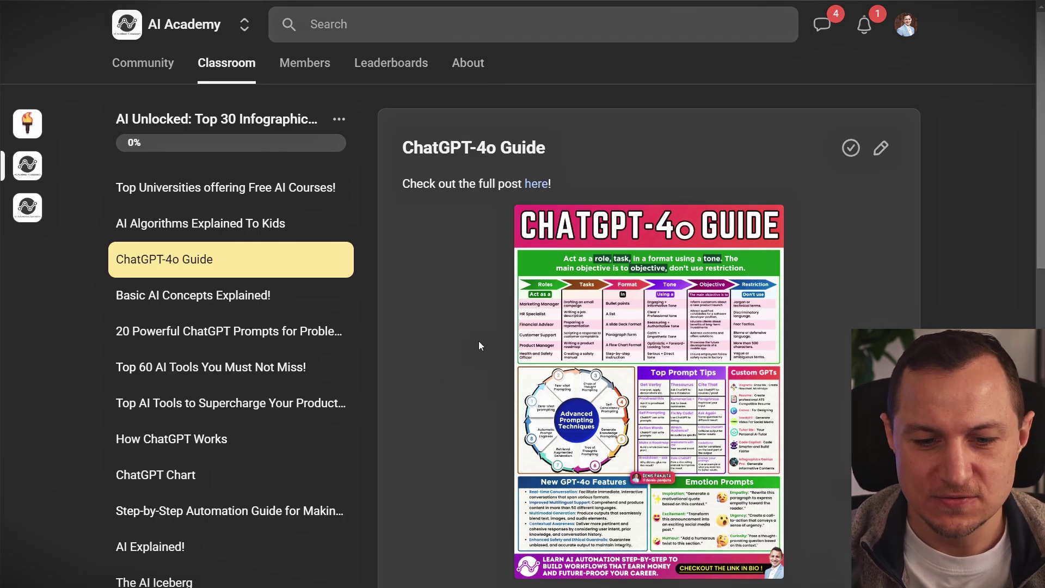
Look over the ChatGPT-4o Guide infographic and open the Basic AI Concepts Explained! lesson
{"action": "scroll", "coordinate": [494, 348], "scroll_direction": "down", "scroll_amount": 1}
{"action": "scroll", "coordinate": [494, 349], "scroll_direction": "down", "scroll_amount": 1}
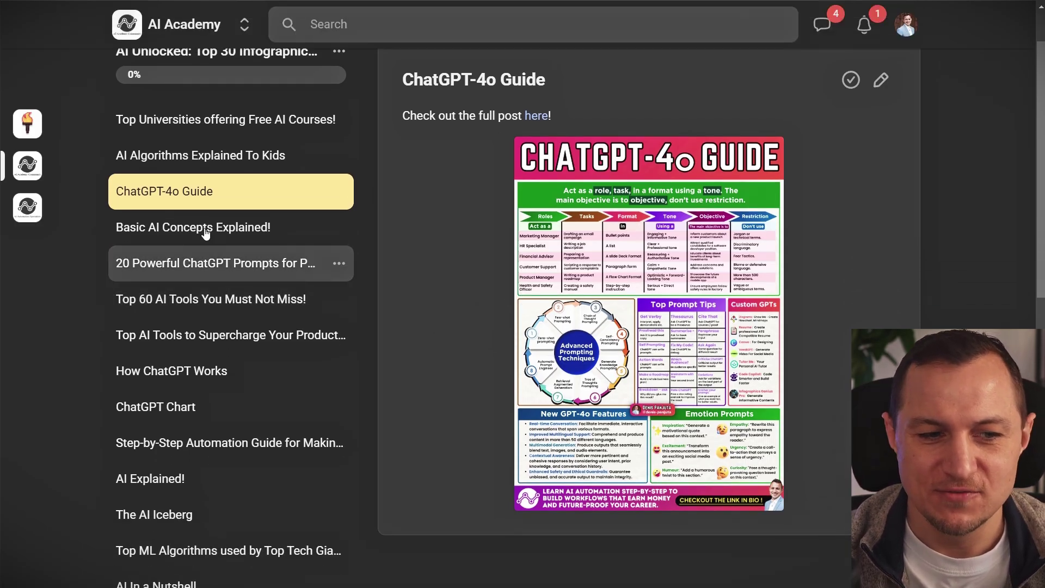
{"action": "left_click", "coordinate": [252, 226]}
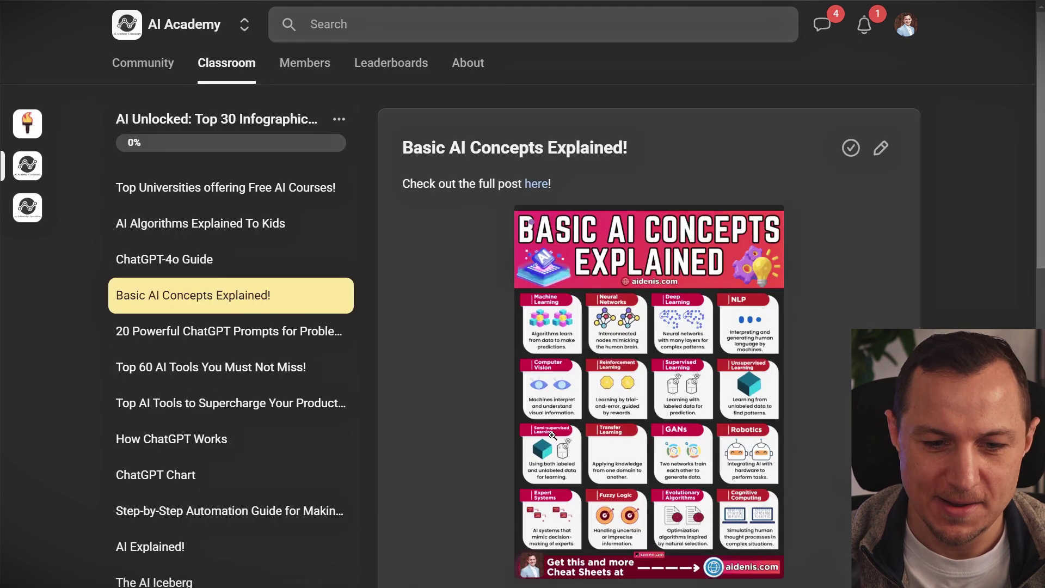